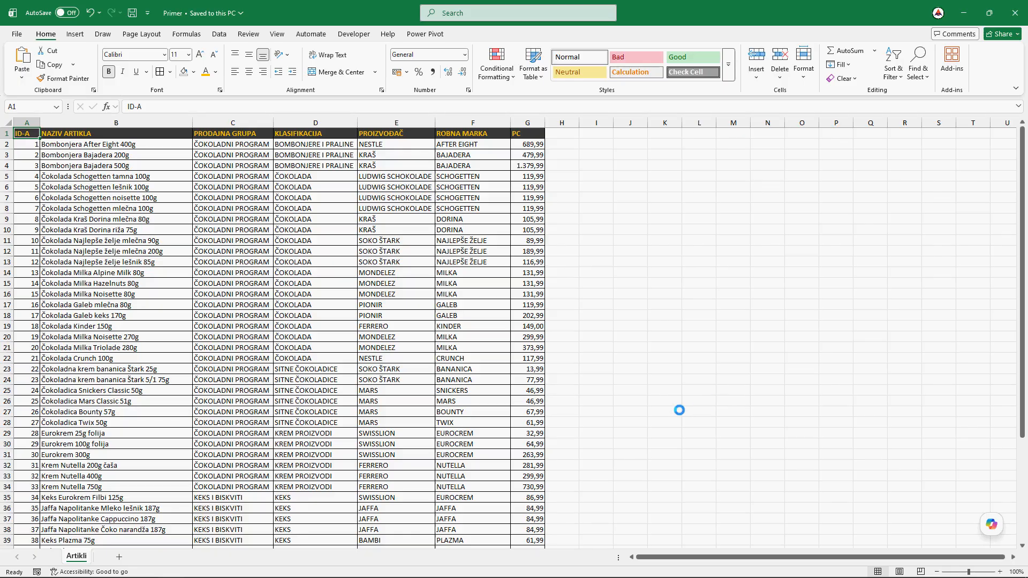
- Sort the product table by the PC column from smallest to largest, and re-sort it from largest to smallest
{"action": "left_click", "coordinate": [533, 142]}
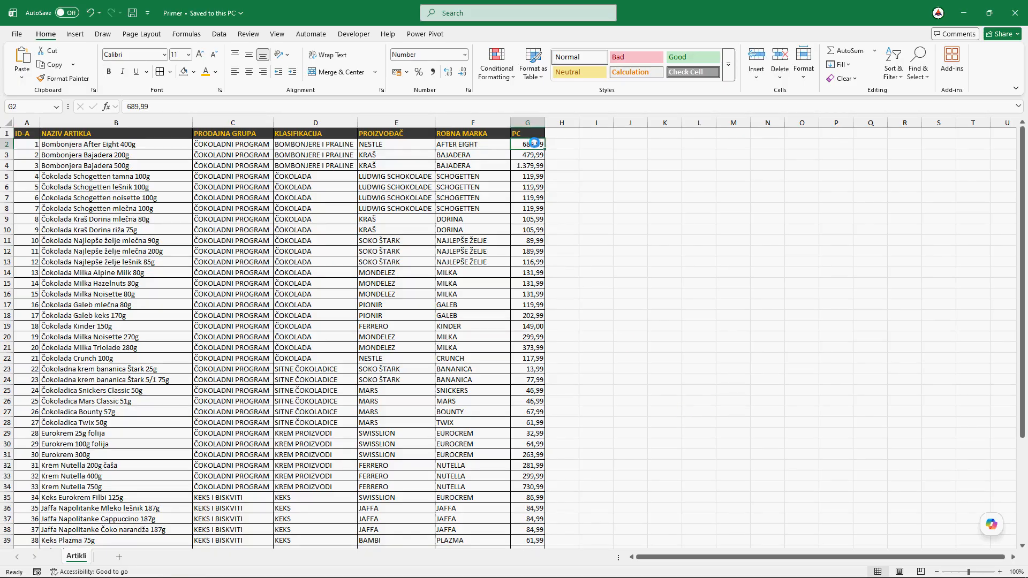
{"action": "left_click", "coordinate": [893, 75]}
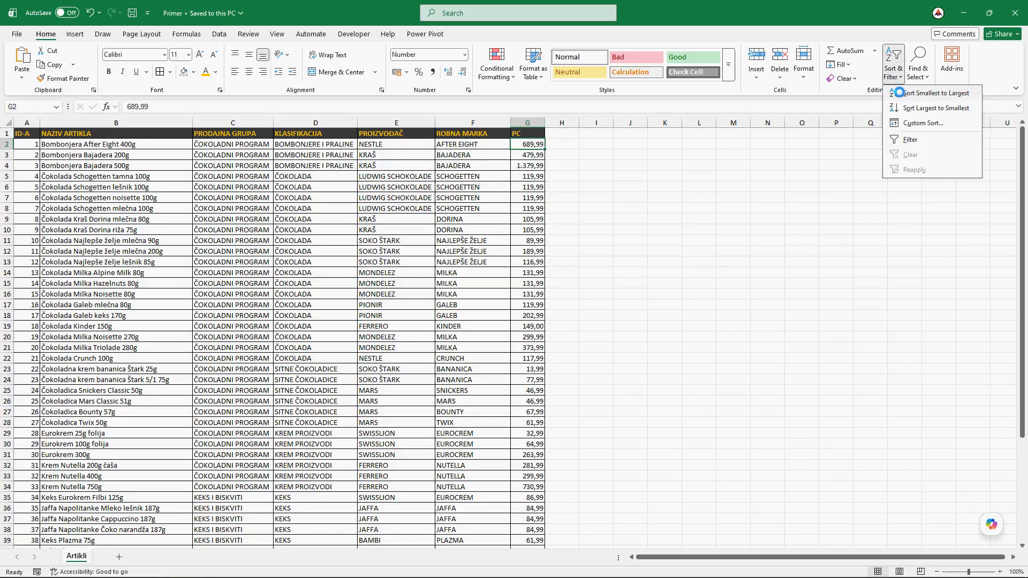
{"action": "left_click", "coordinate": [900, 93]}
{"action": "left_click", "coordinate": [901, 75]}
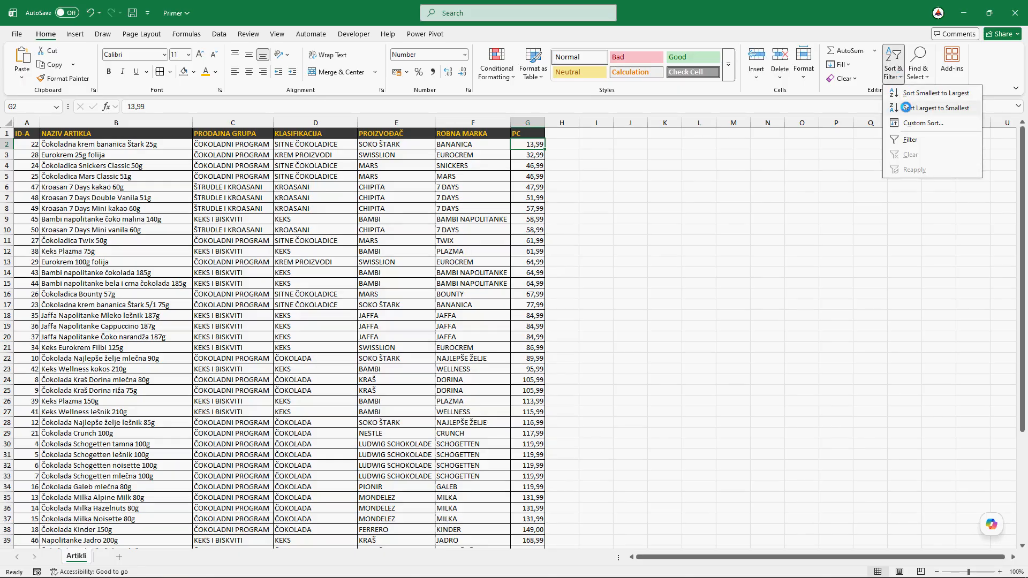
{"action": "left_click", "coordinate": [906, 107]}
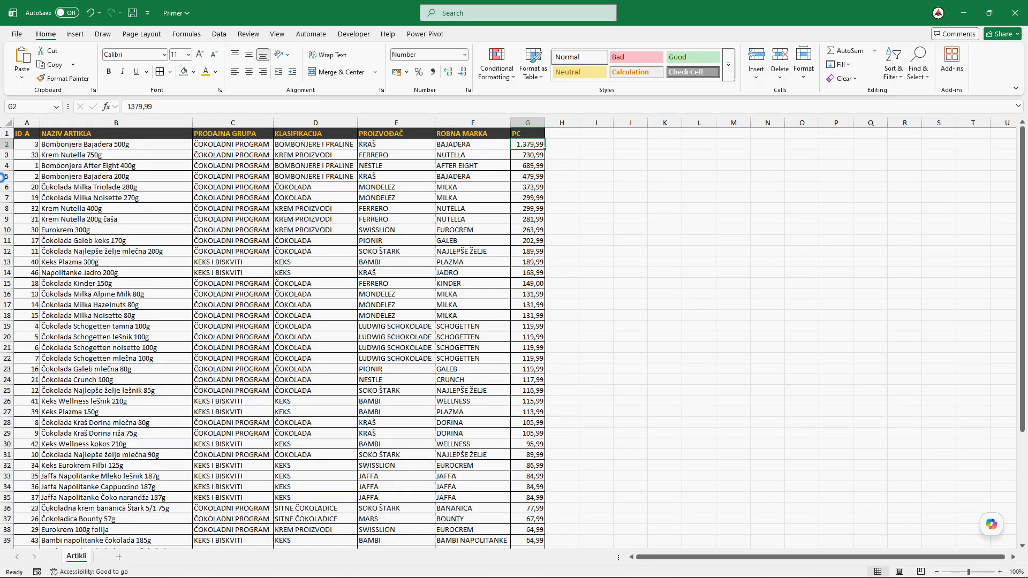
- Fill the range A2:G15 with yellow and undo that fill
{"action": "left_click_drag", "start_coordinate": [27, 144], "coordinate": [541, 287]}
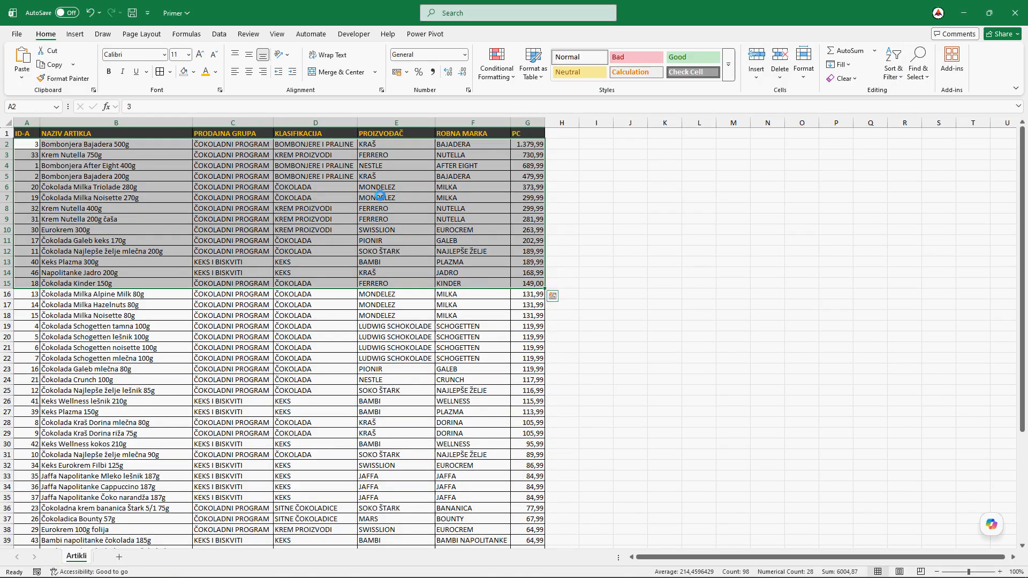
{"action": "left_click", "coordinate": [194, 74]}
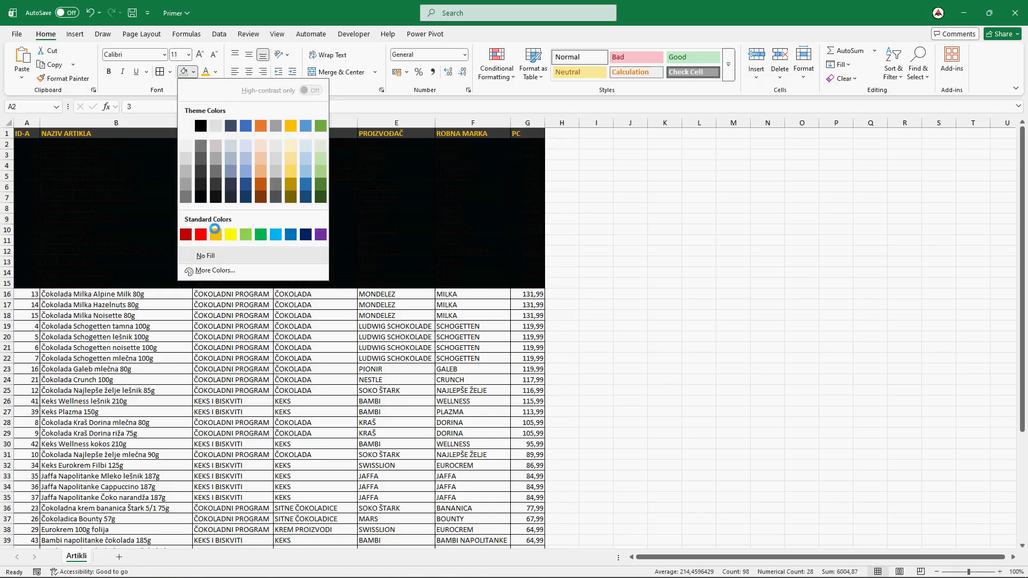
{"action": "left_click", "coordinate": [230, 231]}
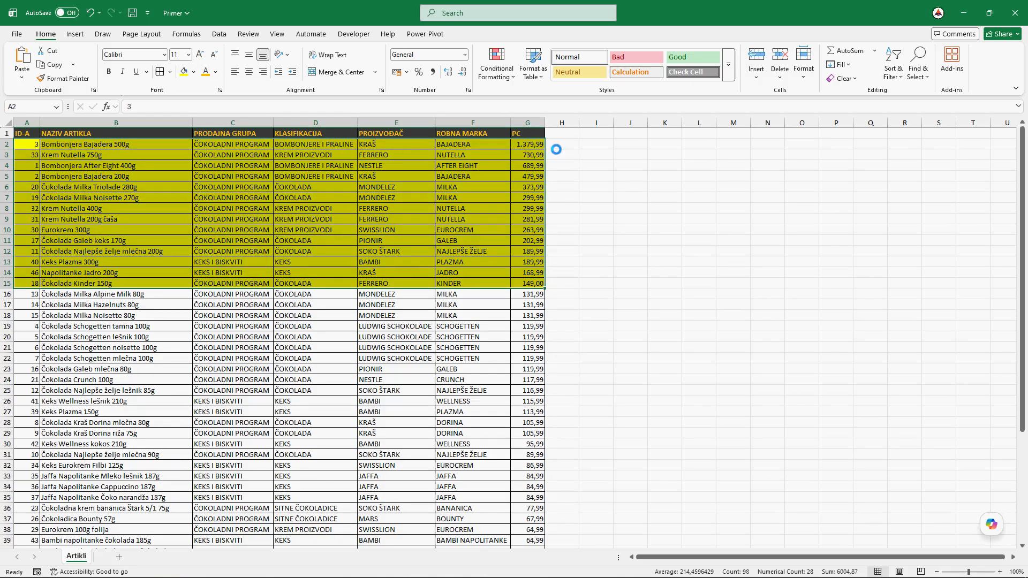
{"action": "left_click", "coordinate": [532, 142]}
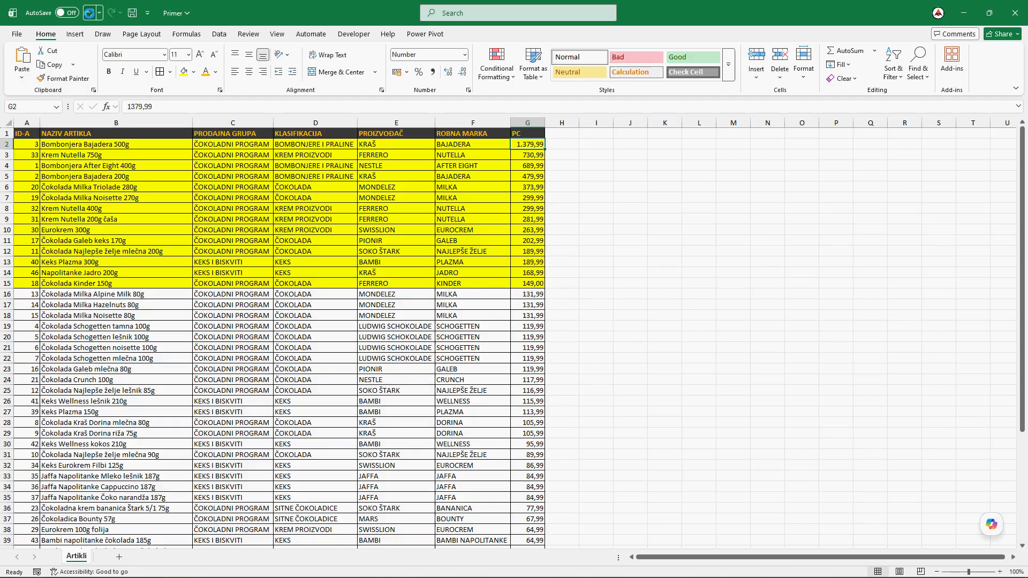
{"action": "left_click", "coordinate": [89, 13]}
{"action": "left_click", "coordinate": [538, 144]}
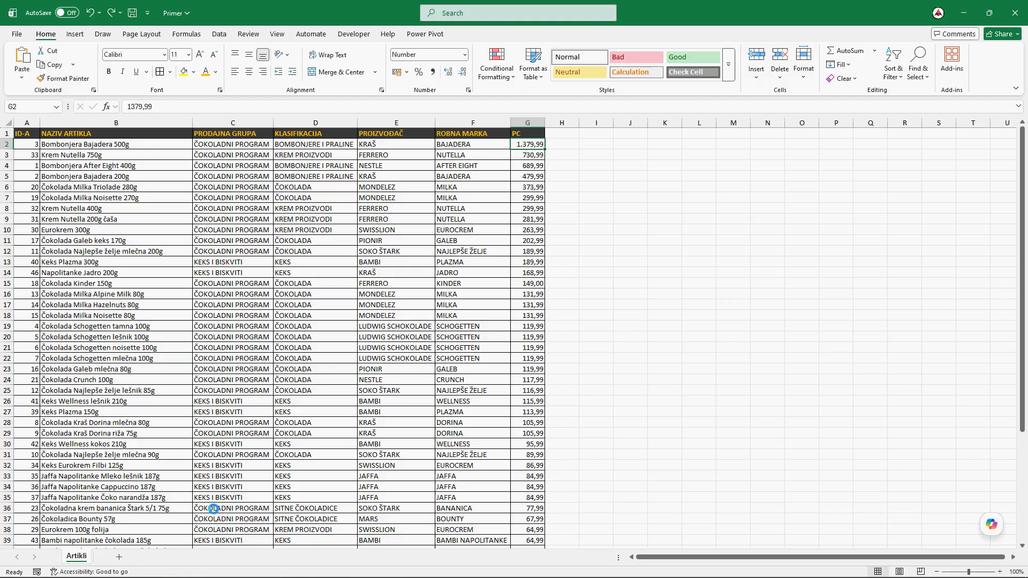
- Add a new sheet and enter =TAKE(Artikli!A1:G51;11) in its cell A1
{"action": "left_click", "coordinate": [119, 558]}
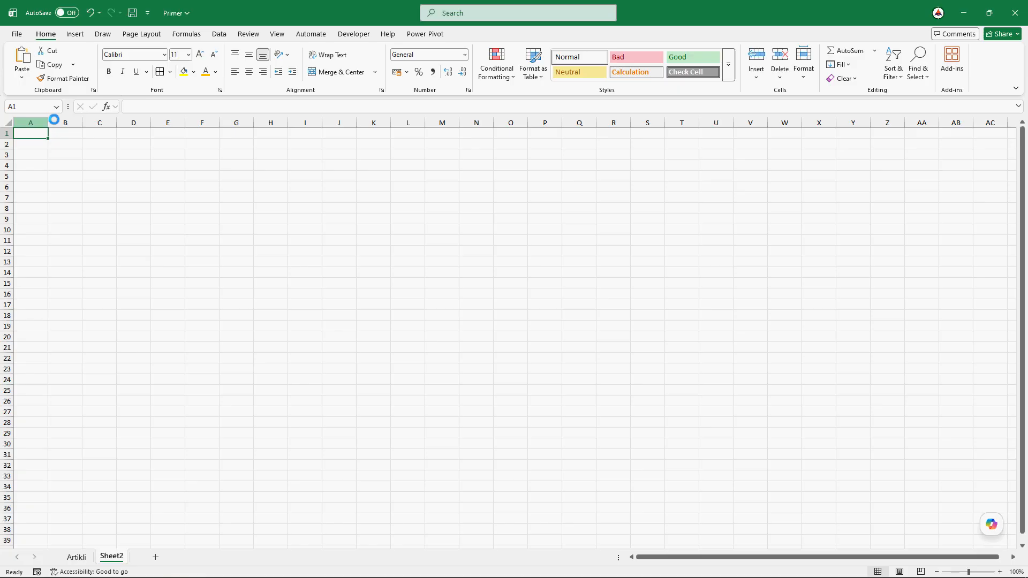
{"action": "type", "text": "=TA"}
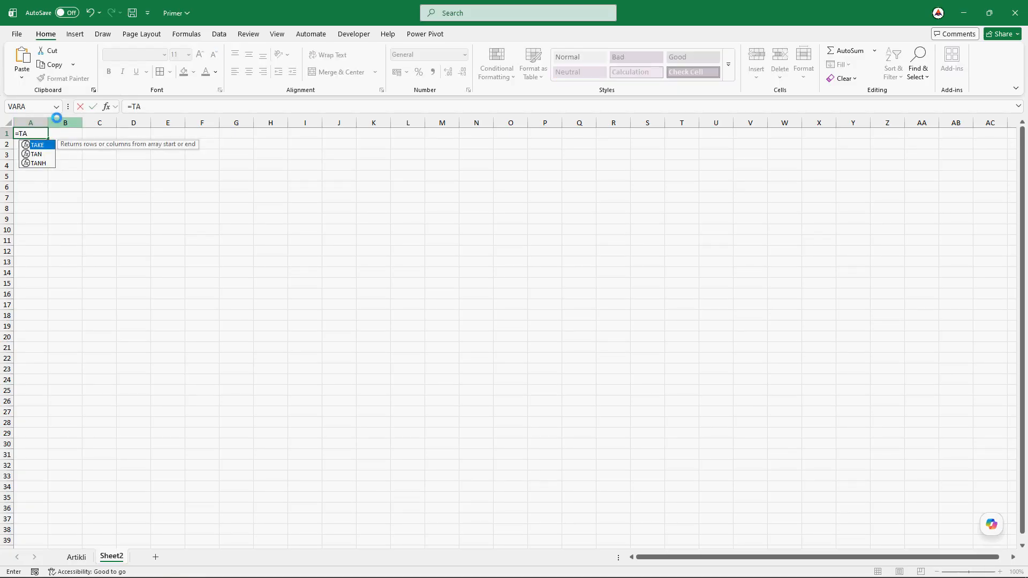
{"action": "type", "text": "KE("}
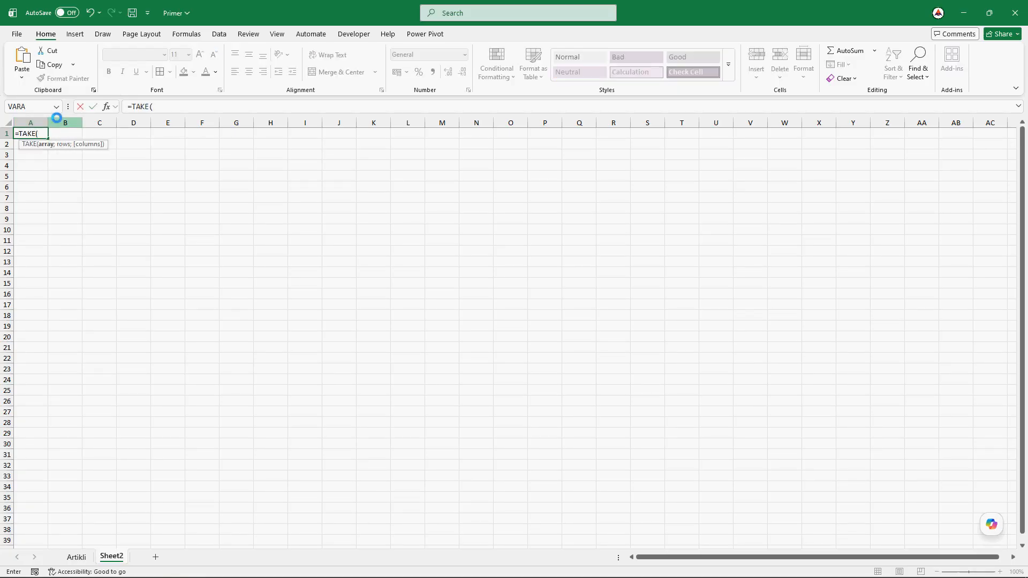
{"action": "left_click", "coordinate": [77, 557]}
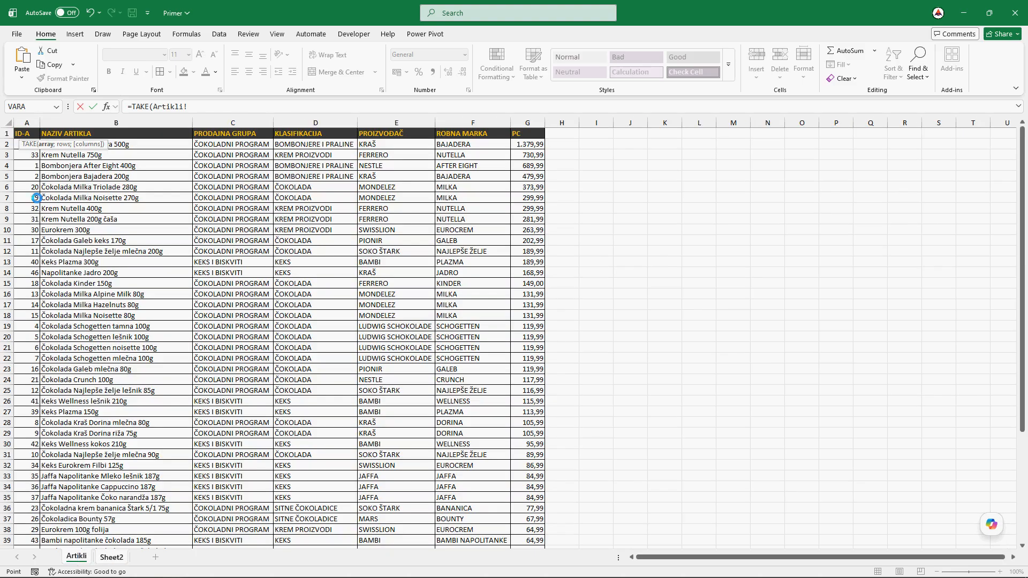
{"action": "left_click", "coordinate": [28, 132]}
{"action": "key", "text": "ctrl+shift+Right"}
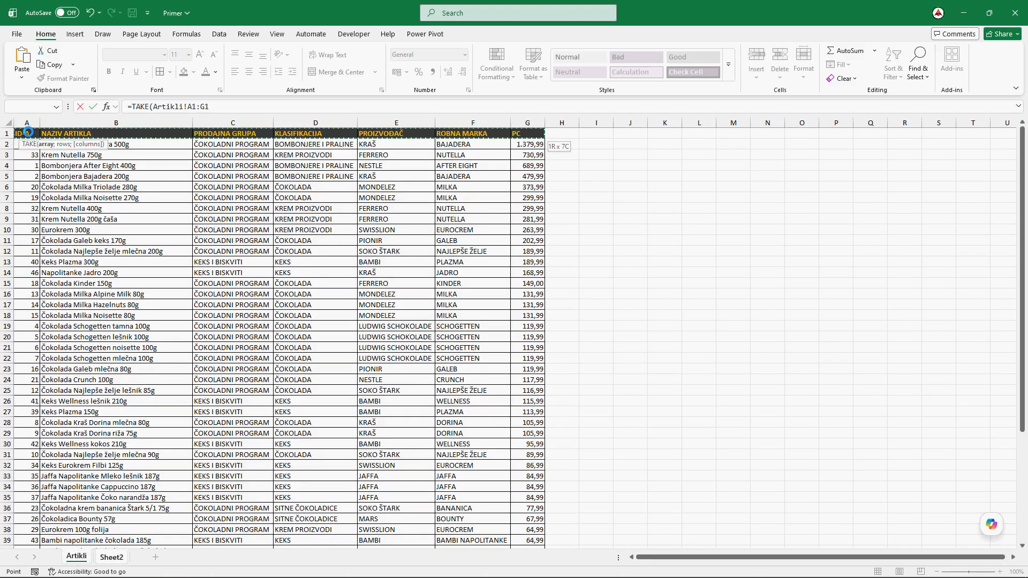
{"action": "key", "text": "ctrl+shift+Down"}
{"action": "type", "text": ";"}
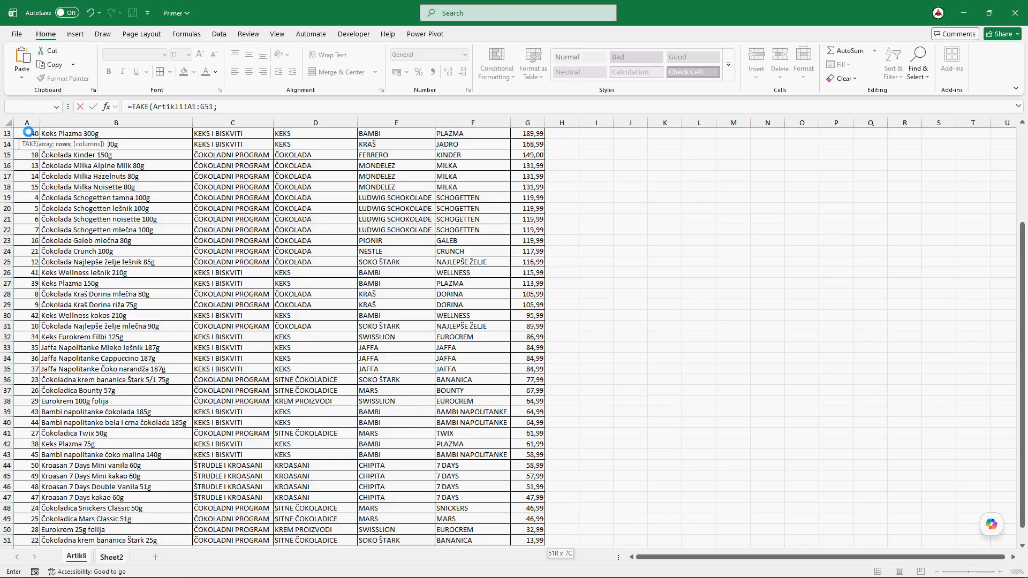
{"action": "type", "text": "11)"}
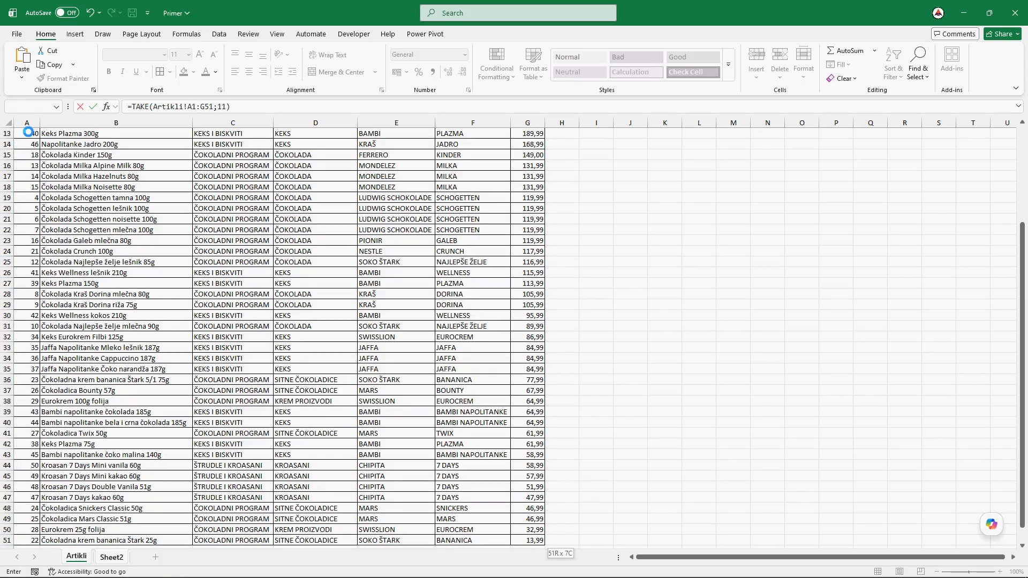
{"action": "key", "text": "Return"}
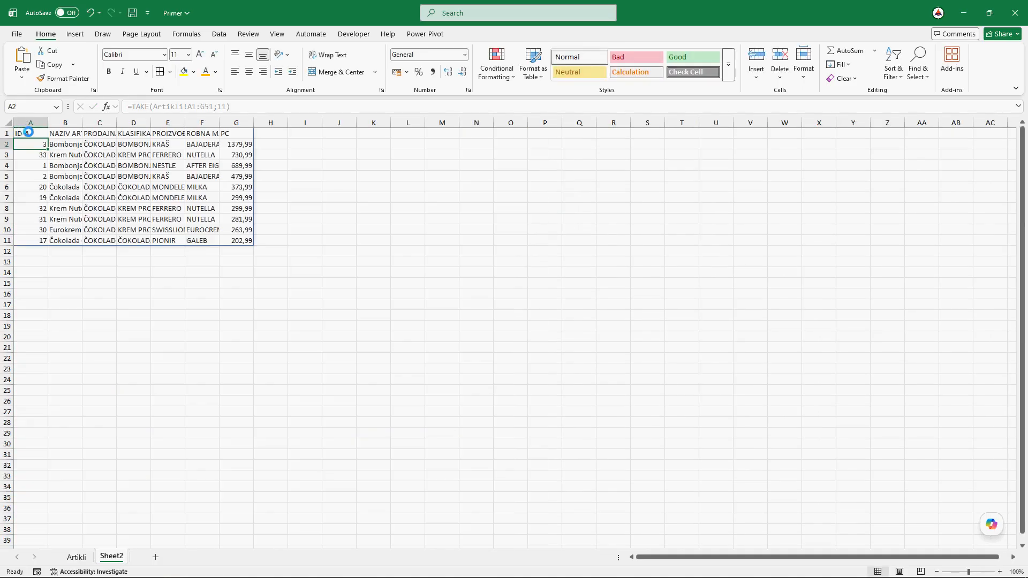
- Autofit the widths of columns B through G to the extracted product data and select cell A1
{"action": "left_click_drag", "start_coordinate": [82, 122], "coordinate": [82, 121]}
{"action": "double_click", "coordinate": [82, 122]}
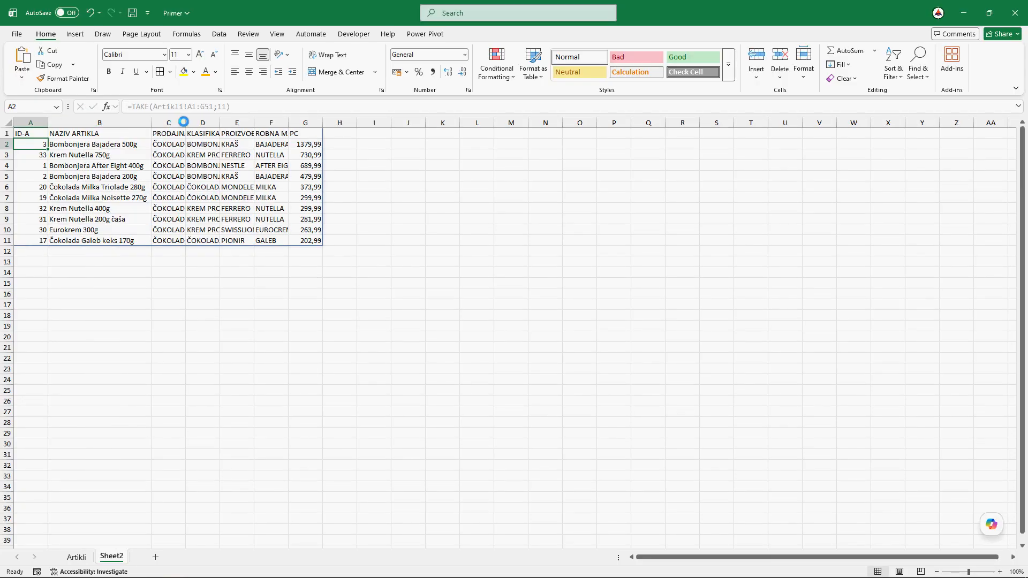
{"action": "double_click", "coordinate": [185, 122]}
{"action": "double_click", "coordinate": [268, 123]}
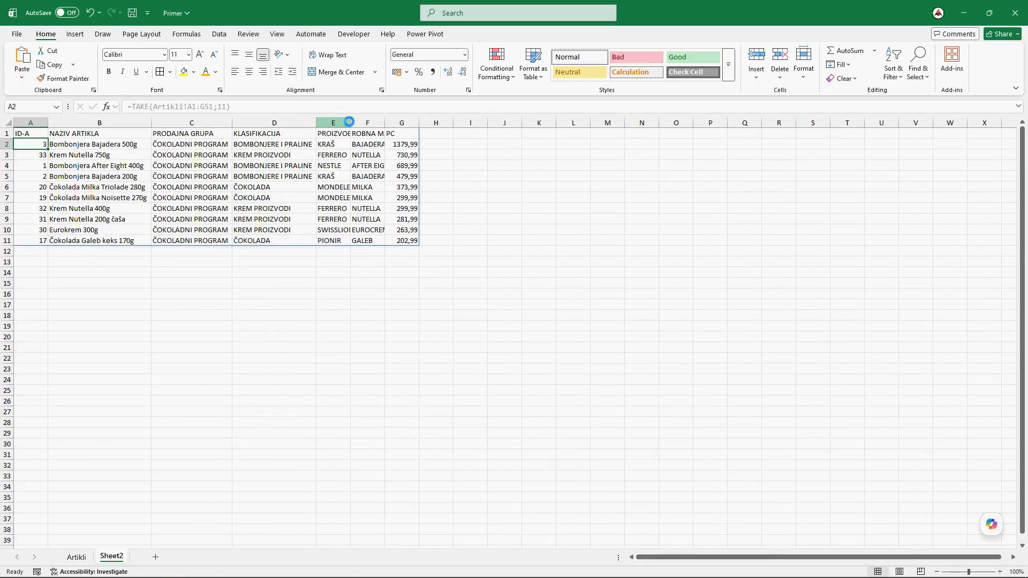
{"action": "double_click", "coordinate": [350, 123]}
{"action": "double_click", "coordinate": [399, 123]}
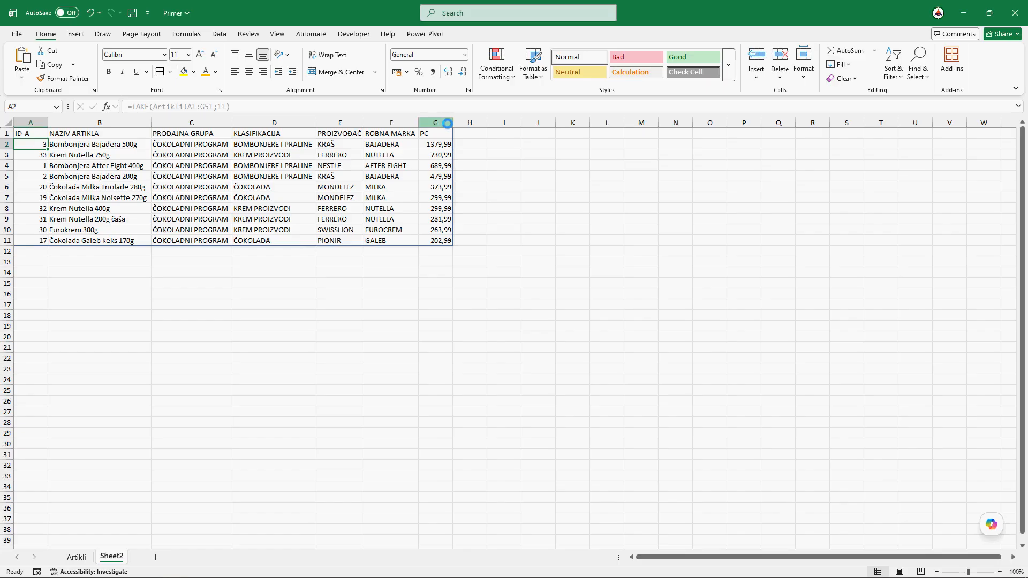
{"action": "double_click", "coordinate": [453, 122]}
{"action": "left_click", "coordinate": [42, 134]}
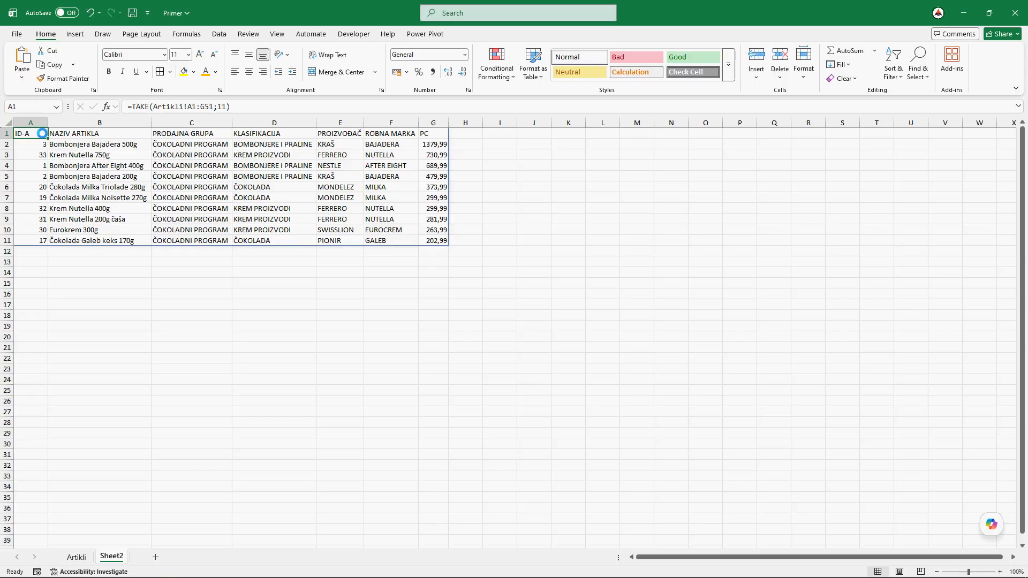
- Turn on header filters for the whole product table on the Artikli sheet
{"action": "left_click", "coordinate": [75, 557]}
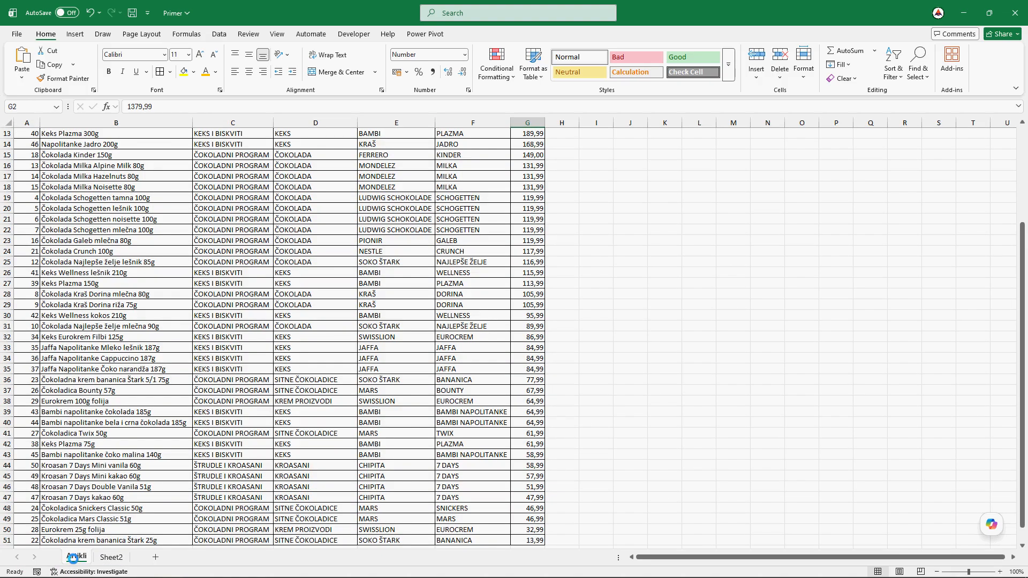
{"action": "left_click_drag", "start_coordinate": [1022, 378], "coordinate": [1022, 255]}
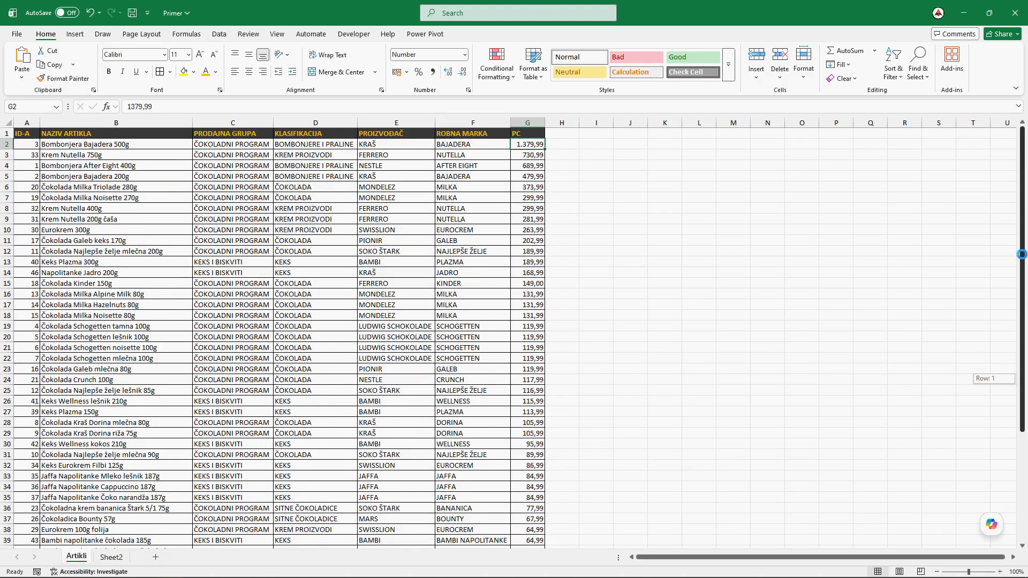
{"action": "left_click", "coordinate": [237, 143]}
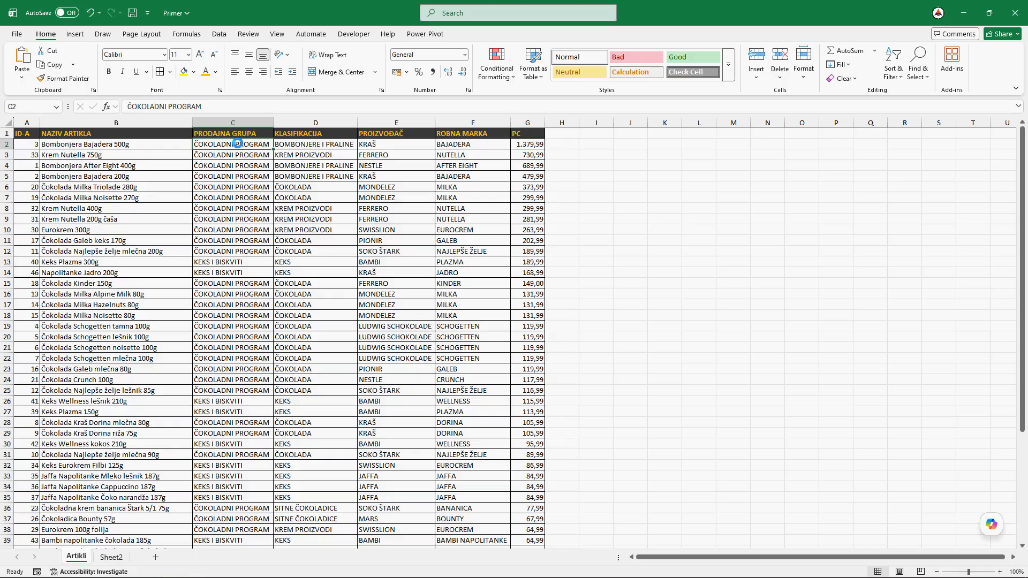
{"action": "left_click", "coordinate": [127, 134]}
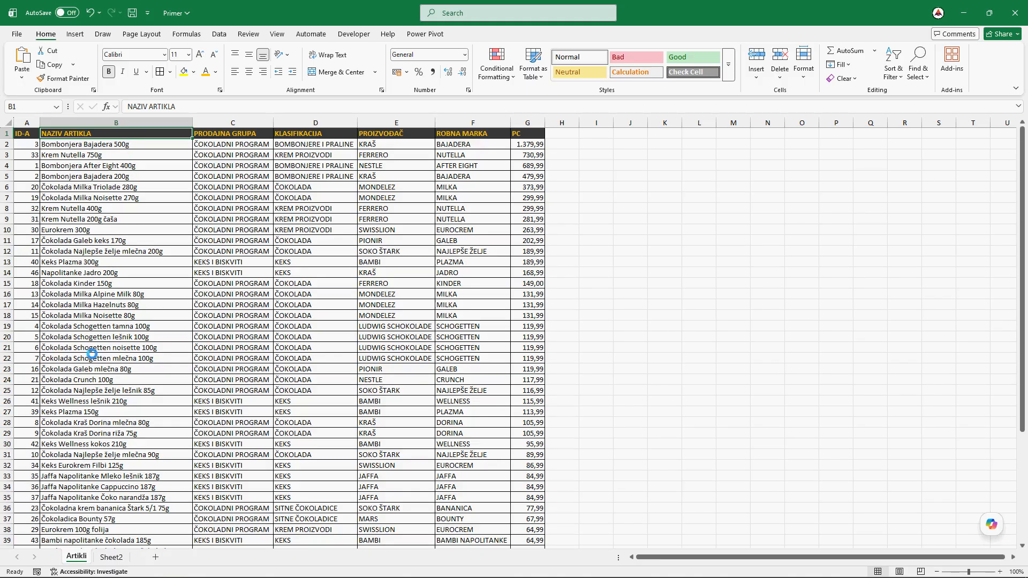
{"action": "left_click", "coordinate": [177, 319]}
{"action": "key", "text": "ctrl+a"}
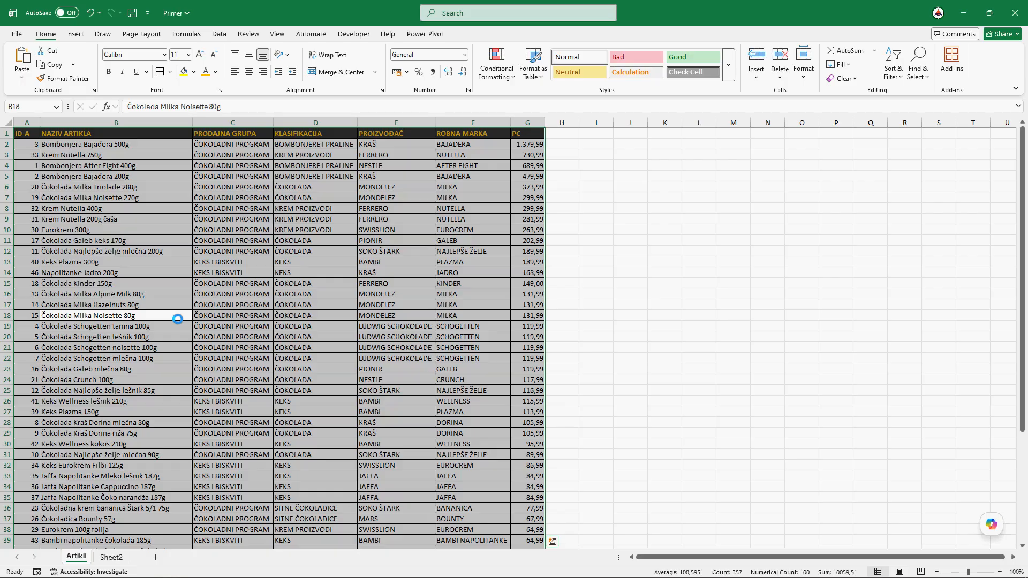
{"action": "key", "text": "ctrl+shift+l"}
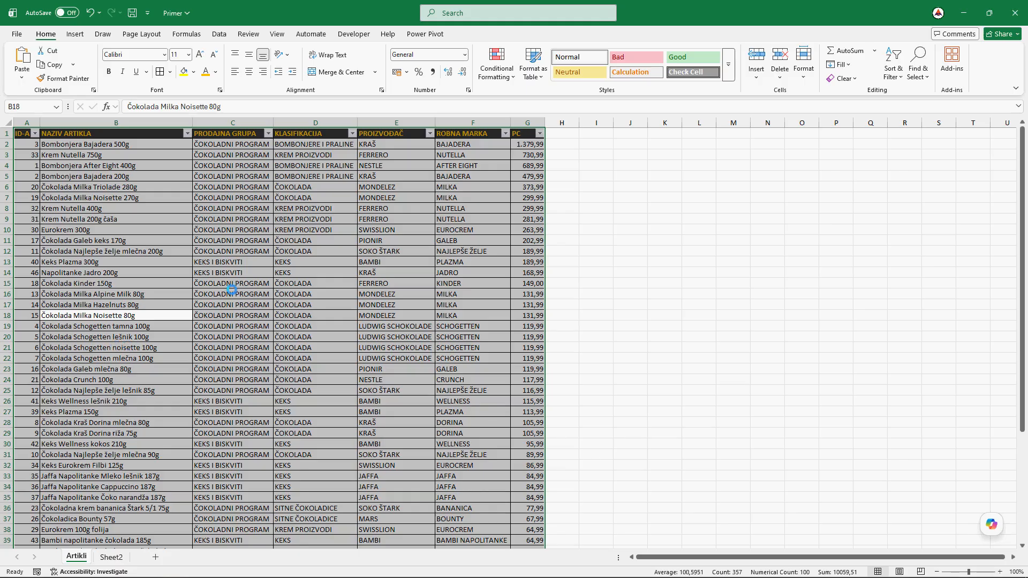
{"action": "left_click", "coordinate": [430, 232]}
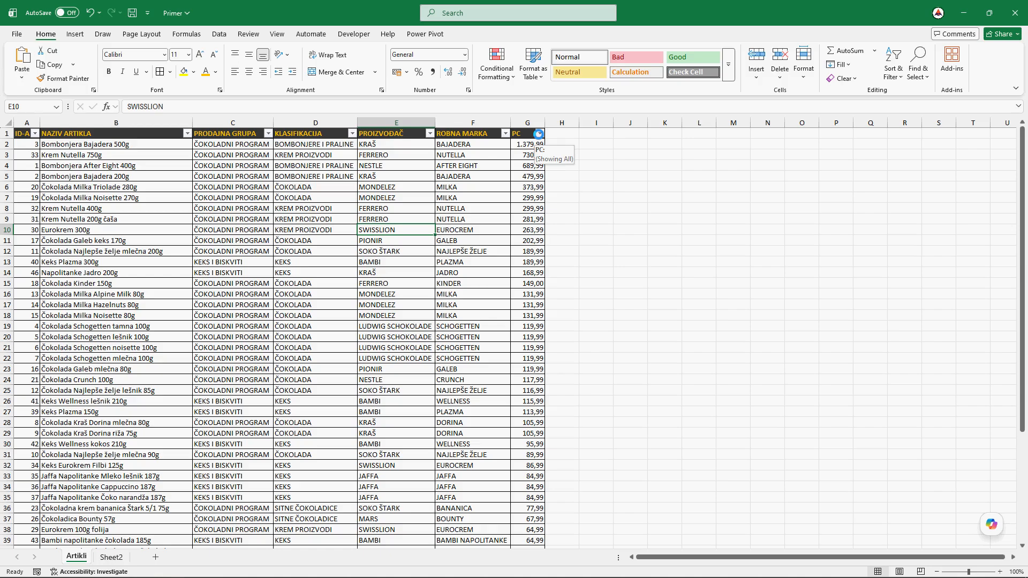
- Filter the PC column with the Top 10 number filter set to the top 10 items
{"action": "left_click", "coordinate": [539, 133]}
{"action": "mouse_move", "coordinate": [498, 240]}
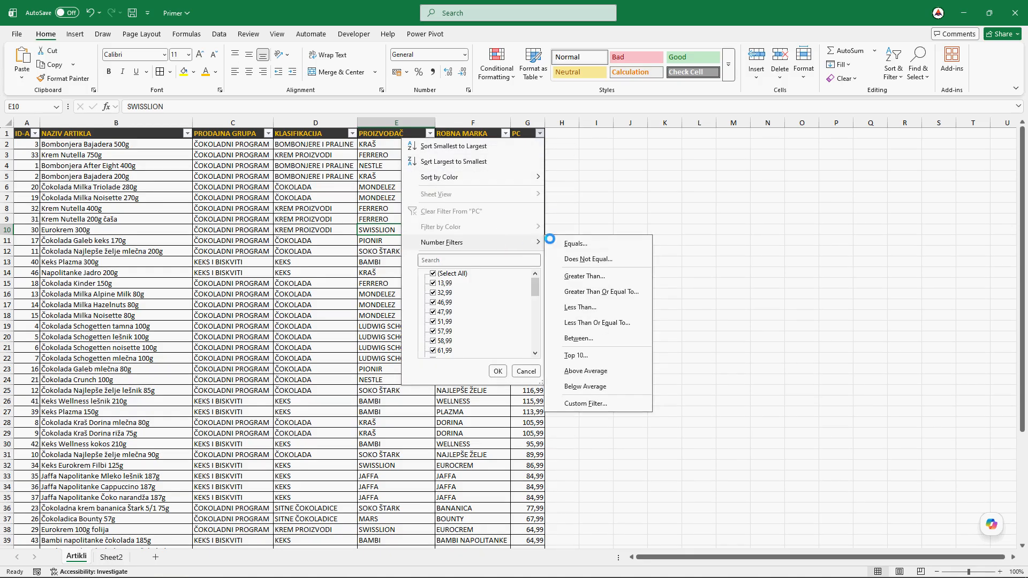
{"action": "left_click", "coordinate": [608, 357]}
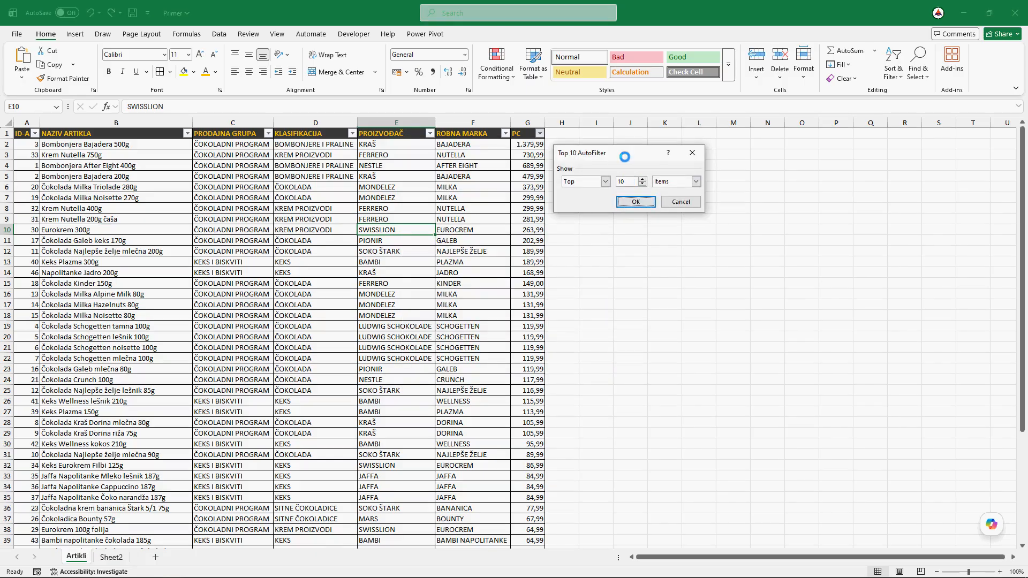
{"action": "left_click_drag", "start_coordinate": [623, 152], "coordinate": [625, 177]}
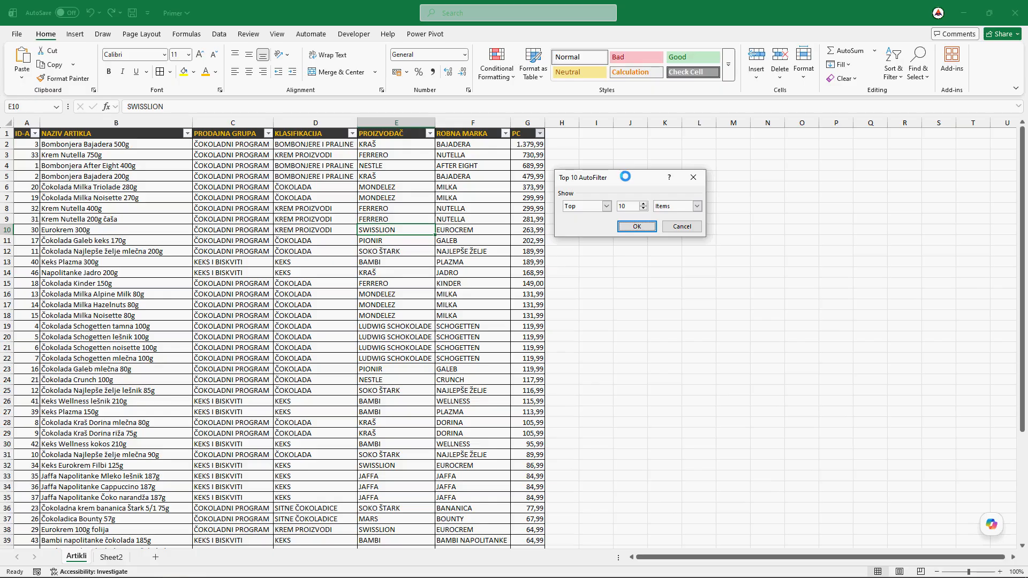
{"action": "left_click", "coordinate": [633, 225]}
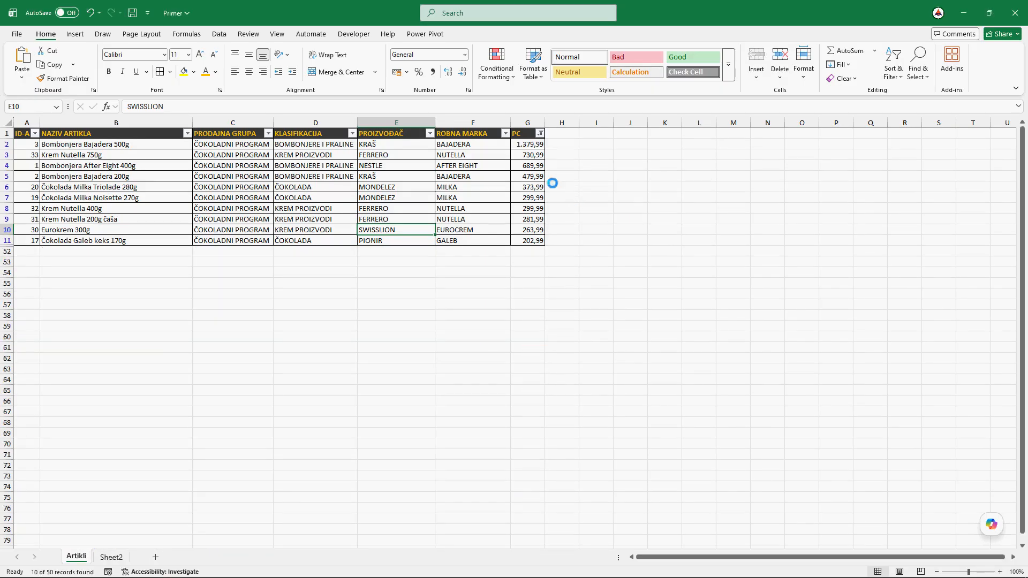
- Reapply the Top 10 number filter on the PC column with Top, 10 and Items
{"action": "left_click", "coordinate": [541, 133]}
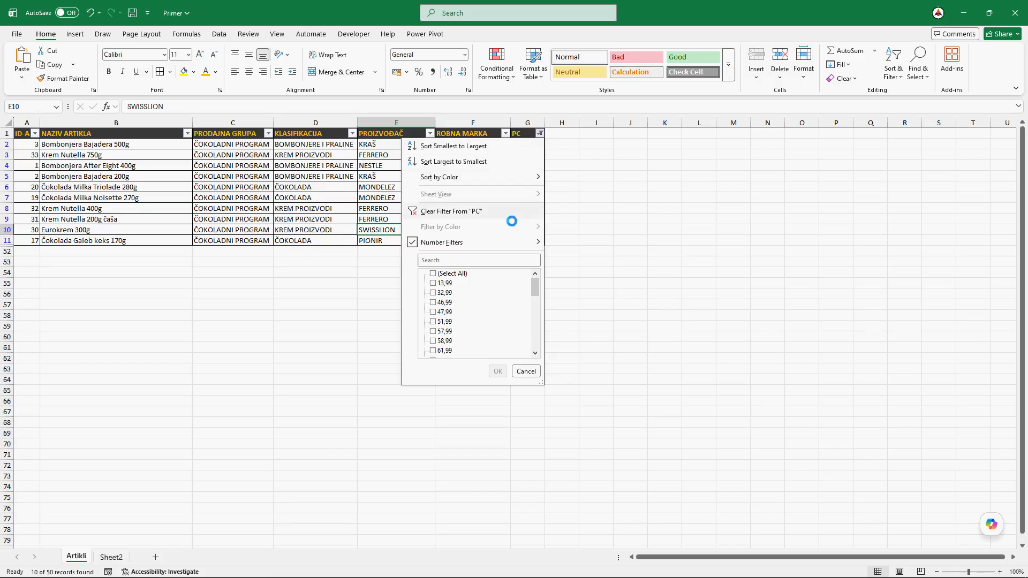
{"action": "mouse_move", "coordinate": [538, 241]}
{"action": "left_click", "coordinate": [596, 352]}
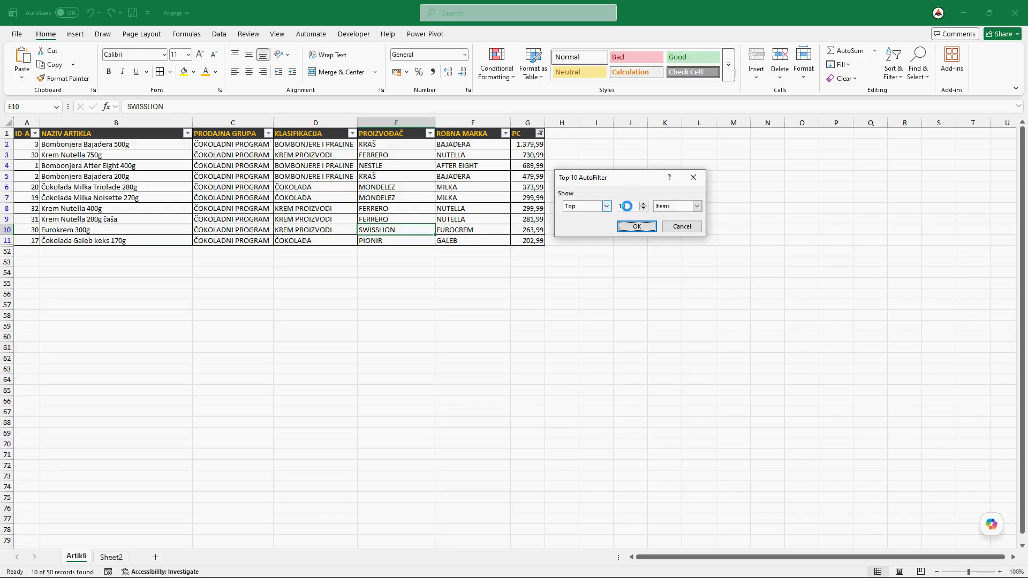
{"action": "left_click", "coordinate": [643, 209]}
{"action": "left_click", "coordinate": [643, 203]}
{"action": "left_click", "coordinate": [698, 206]}
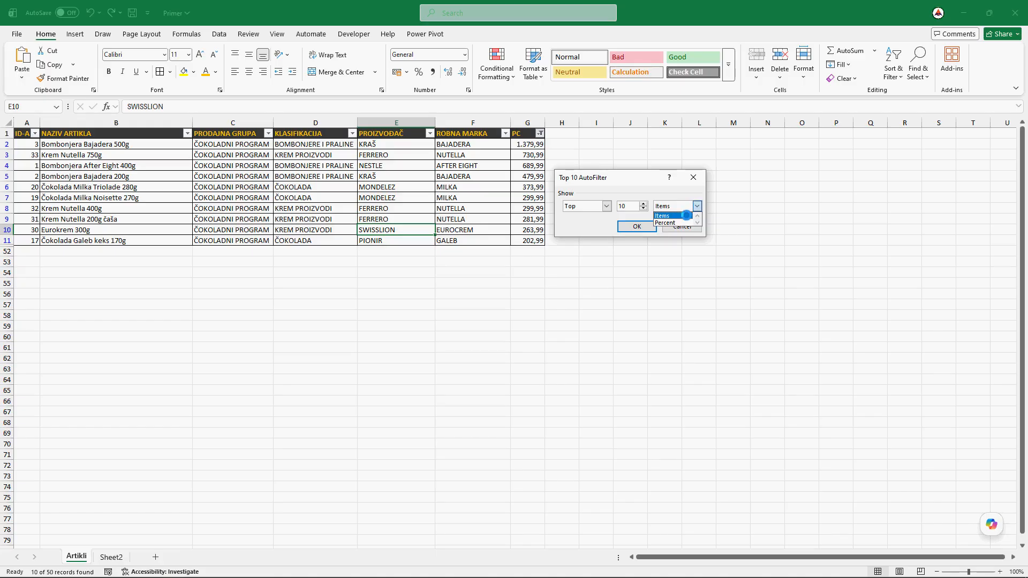
{"action": "left_click", "coordinate": [686, 215]}
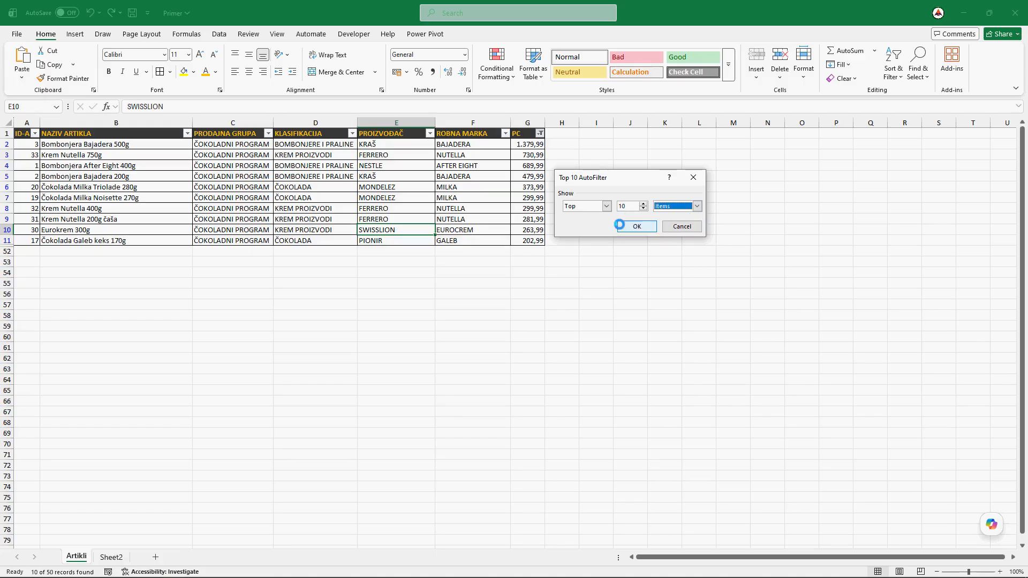
{"action": "left_click", "coordinate": [637, 226]}
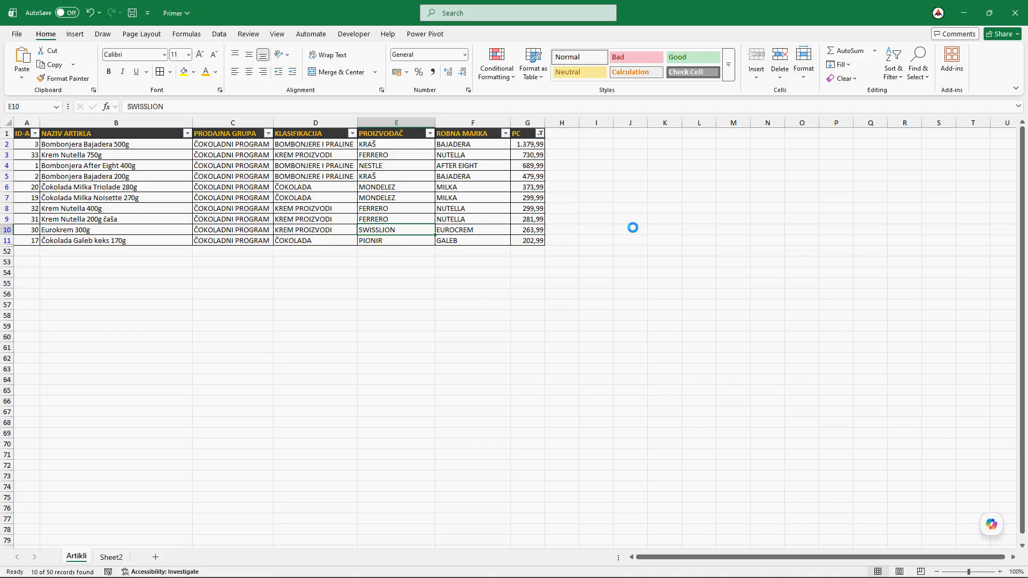
- Change the PC column's Top 10 number filter to show the bottom 10 items
{"action": "left_click", "coordinate": [540, 133]}
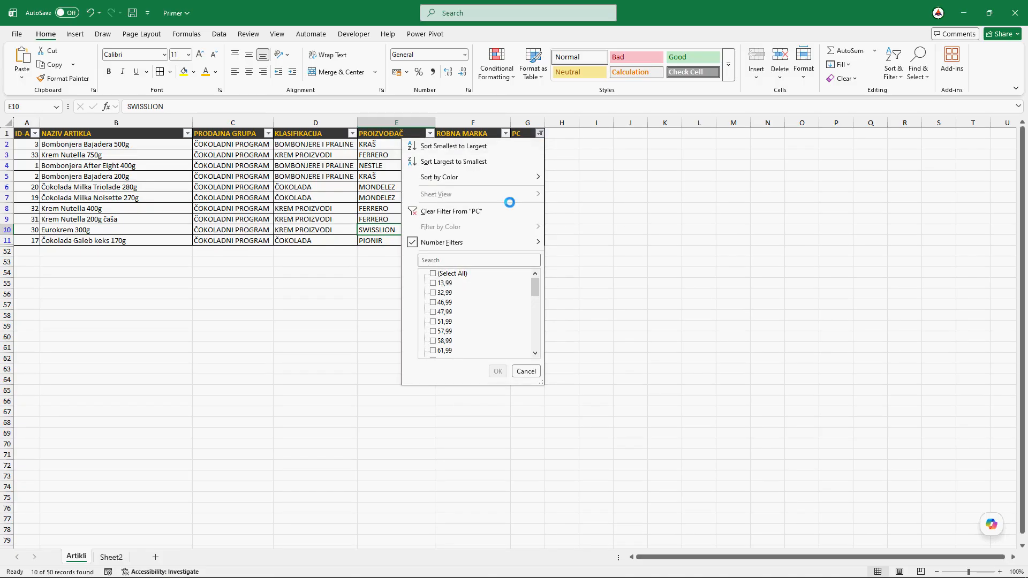
{"action": "mouse_move", "coordinate": [507, 241]}
{"action": "left_click", "coordinate": [589, 355]}
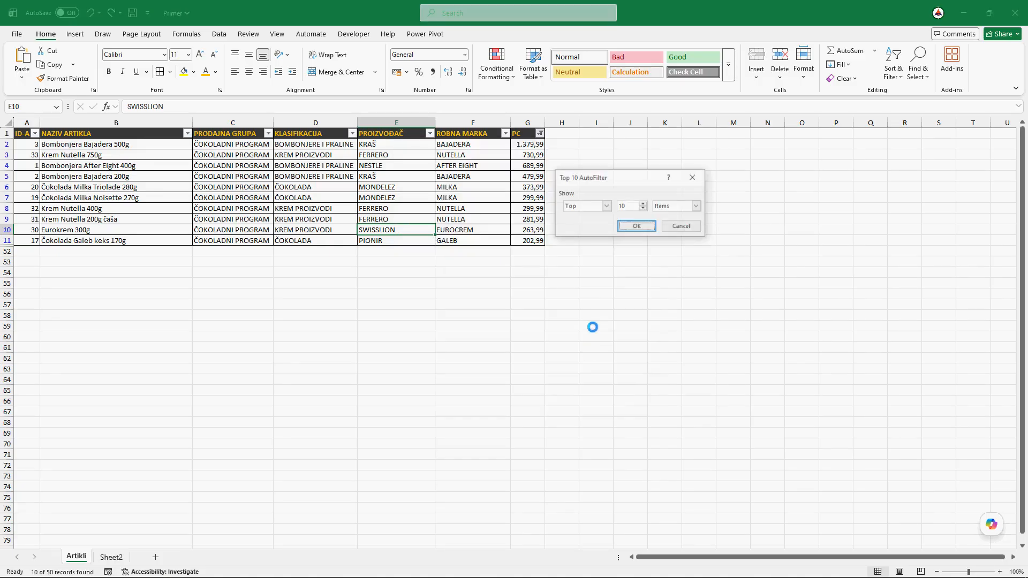
{"action": "left_click", "coordinate": [606, 205]}
{"action": "left_click", "coordinate": [587, 220]}
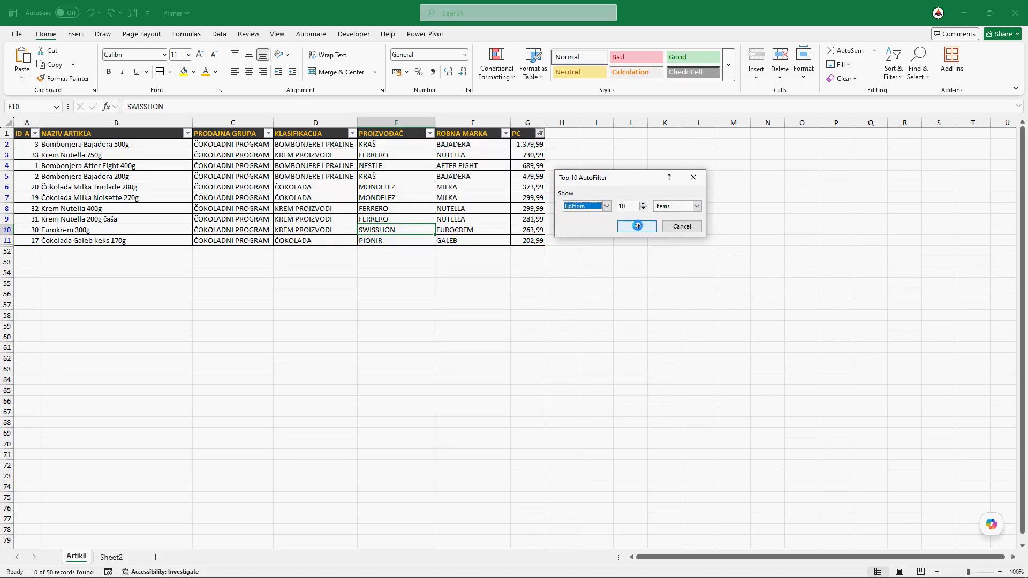
{"action": "left_click", "coordinate": [637, 225]}
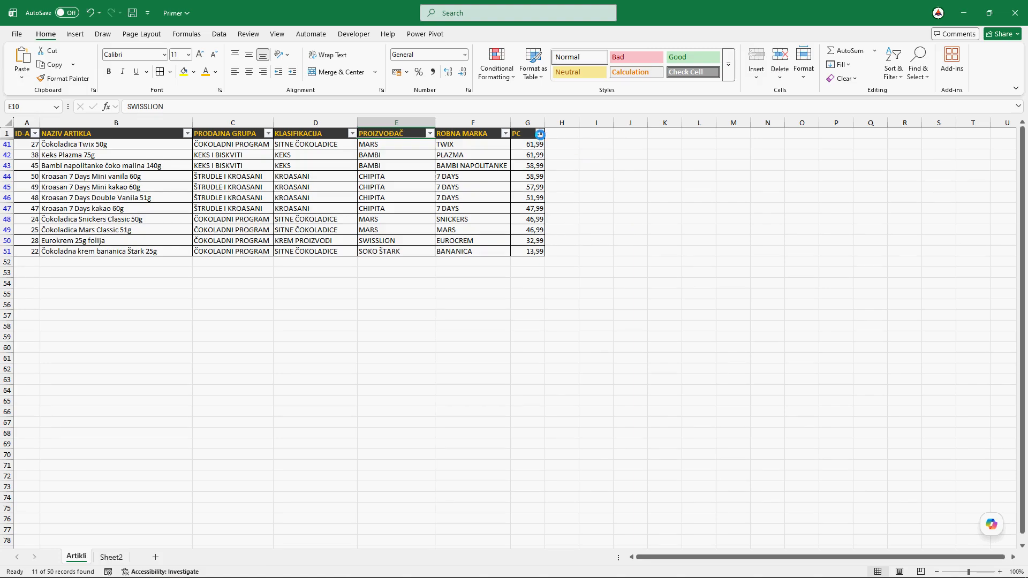
- Clear the filter from the PC column and select the first price in cell G2
{"action": "left_click", "coordinate": [540, 133]}
{"action": "left_click", "coordinate": [494, 211]}
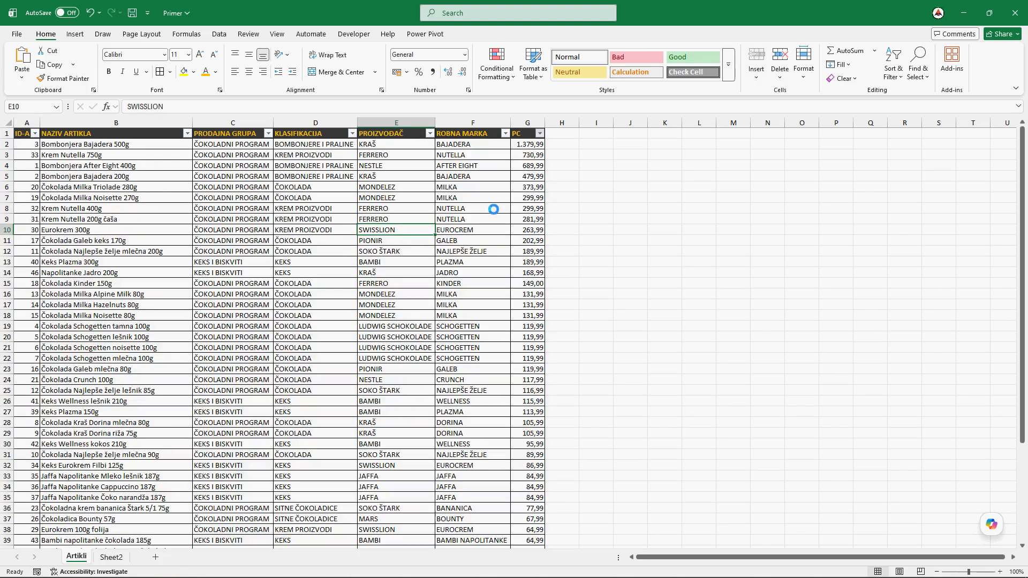
{"action": "left_click", "coordinate": [534, 146]}
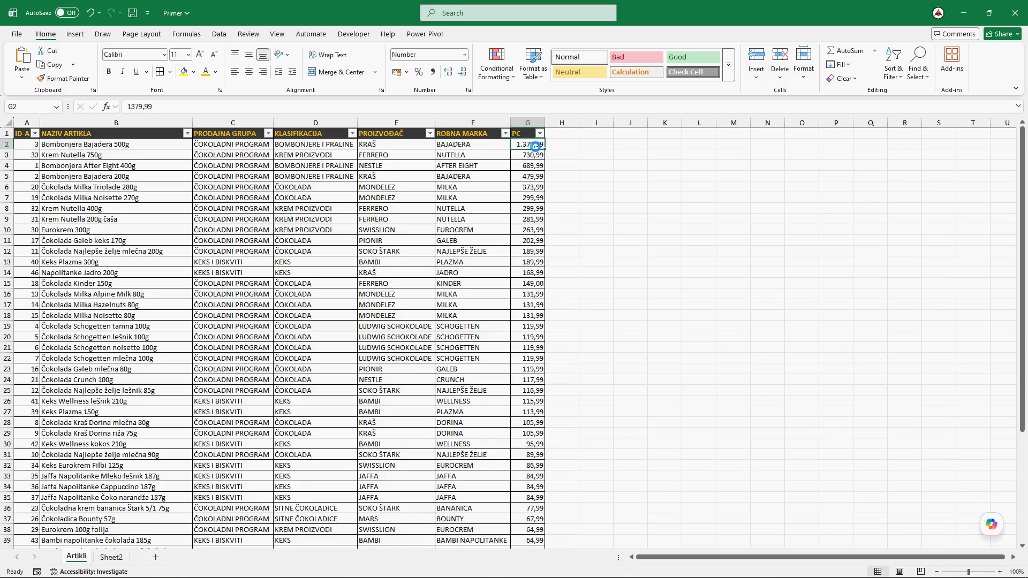
- Add the column header RANG 1 in cell H1, beside the PC column
{"action": "left_click", "coordinate": [565, 132]}
{"action": "type", "text": "RANG"}
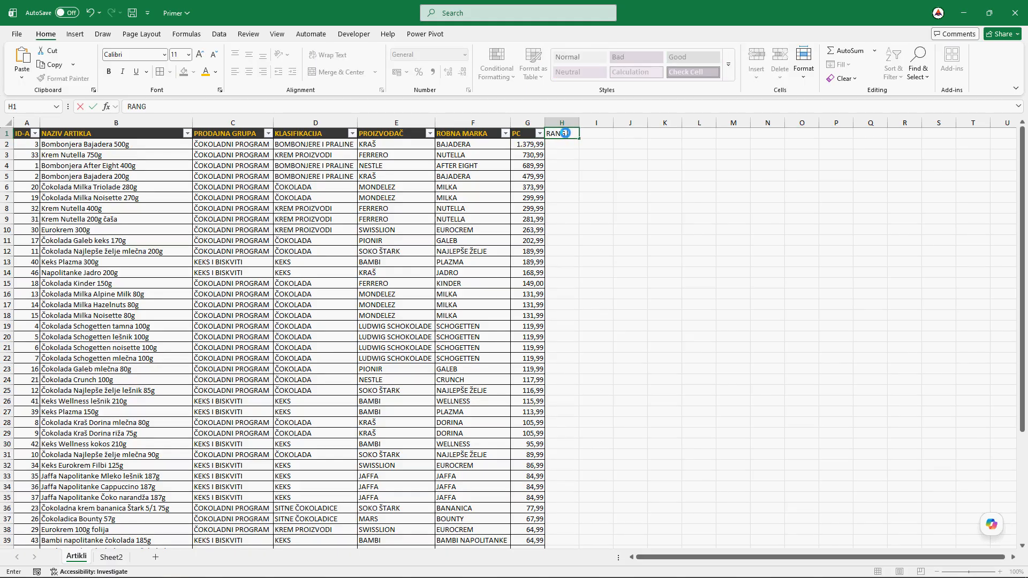
{"action": "key", "text": "Return"}
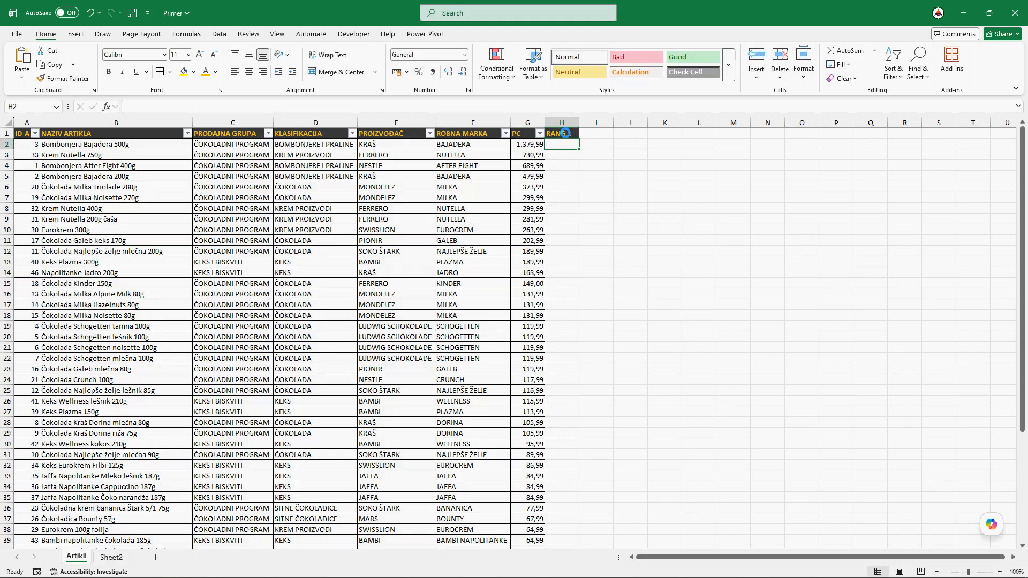
- Enter =RANK.EQ(G2;G:G) in cell H2 and fill it down the RANG 1 column for all products
{"action": "type", "text": "=RANK"}
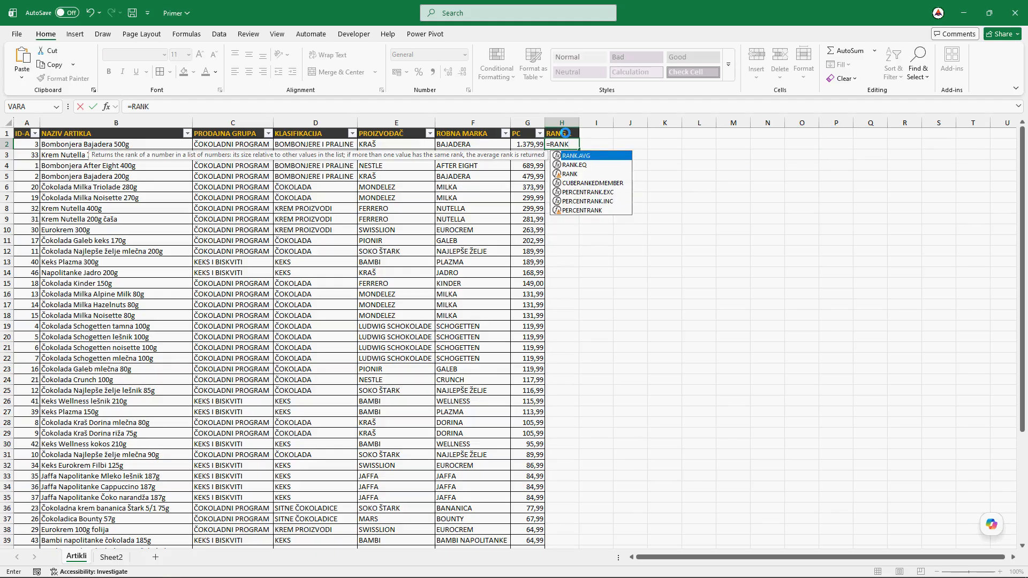
{"action": "type", "text": "."}
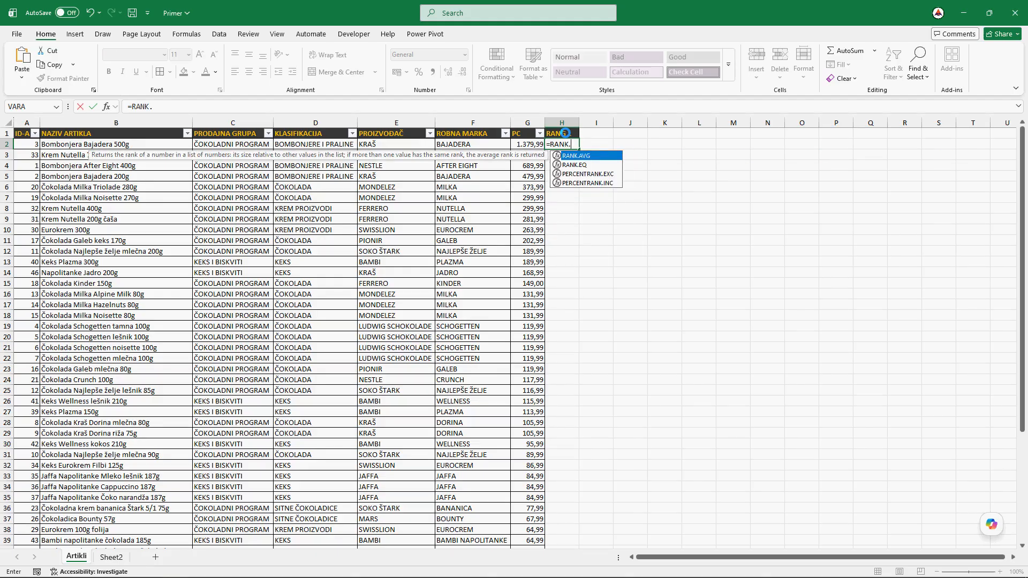
{"action": "key", "text": "Down"}
{"action": "key", "text": "Tab"}
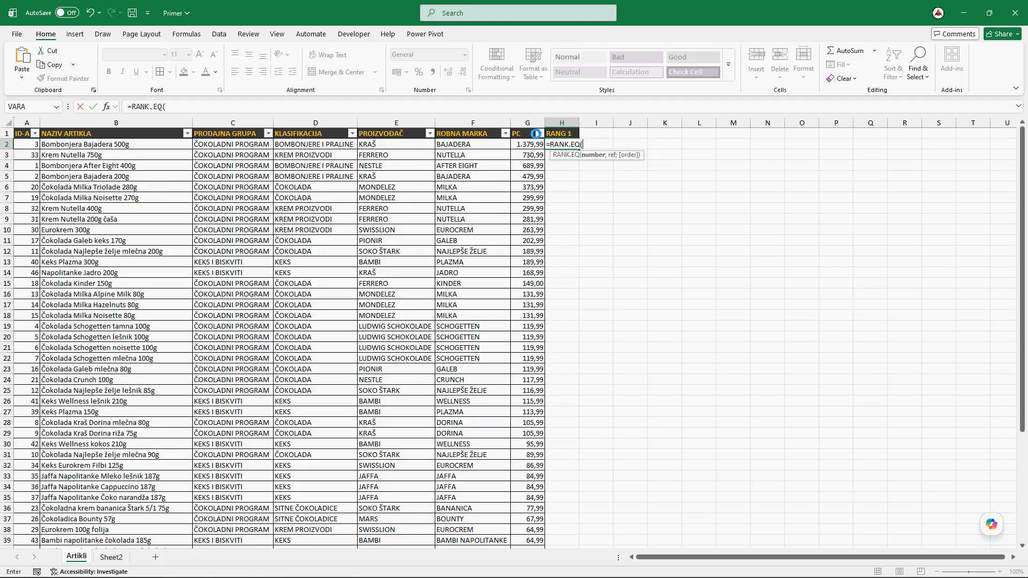
{"action": "left_click", "coordinate": [526, 144]}
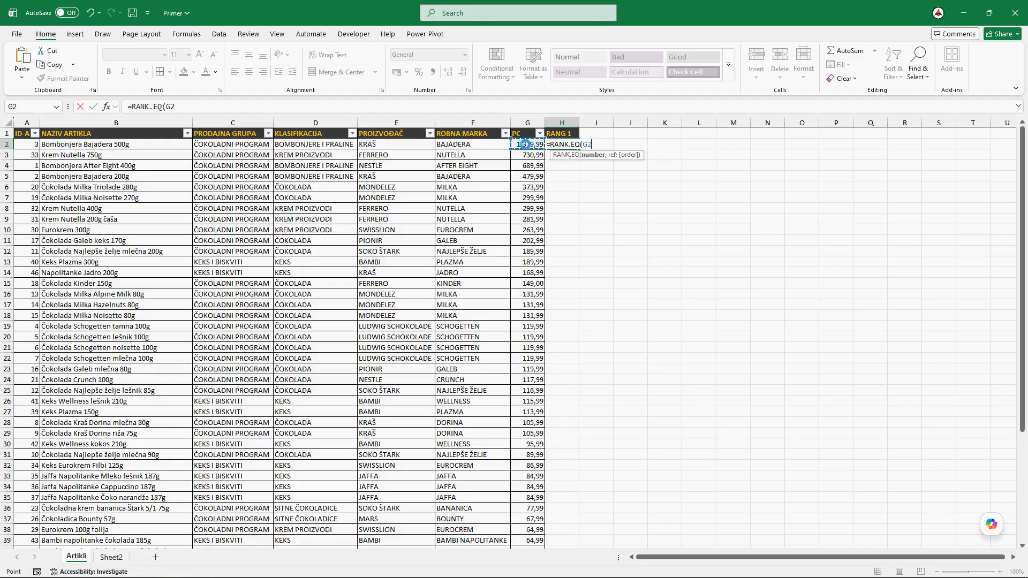
{"action": "type", "text": ";G:G)"}
{"action": "key", "text": "Return"}
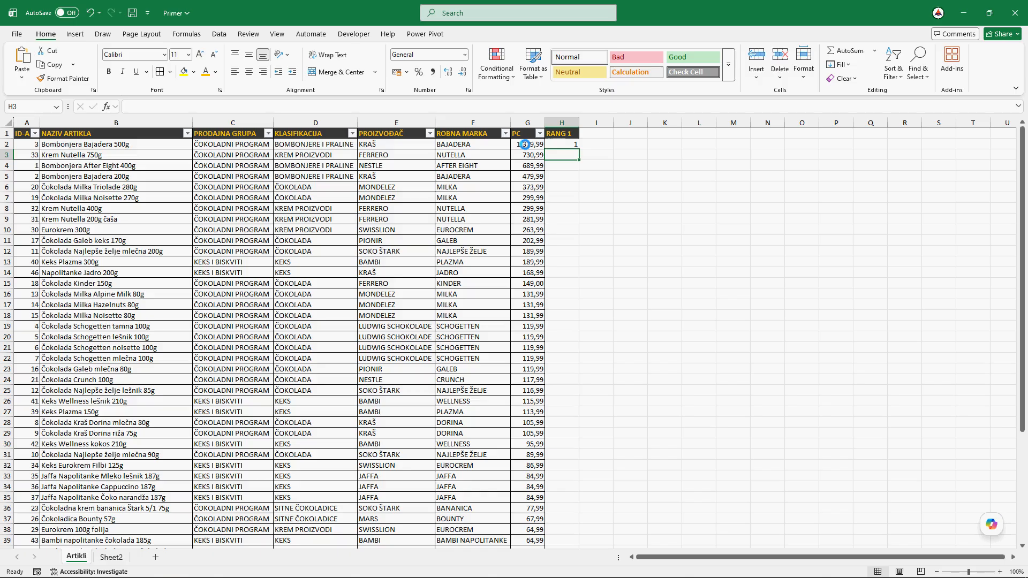
{"action": "left_click", "coordinate": [566, 144]}
{"action": "double_click", "coordinate": [579, 149]}
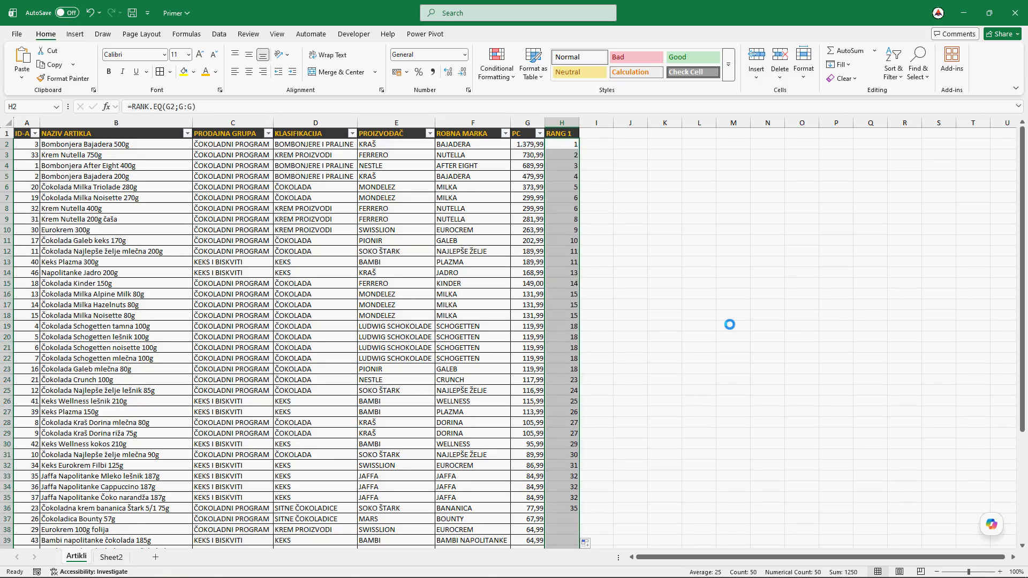
{"action": "left_click", "coordinate": [729, 325]}
- Add the column header RANG 2 in cell I1
{"action": "left_click", "coordinate": [594, 134]}
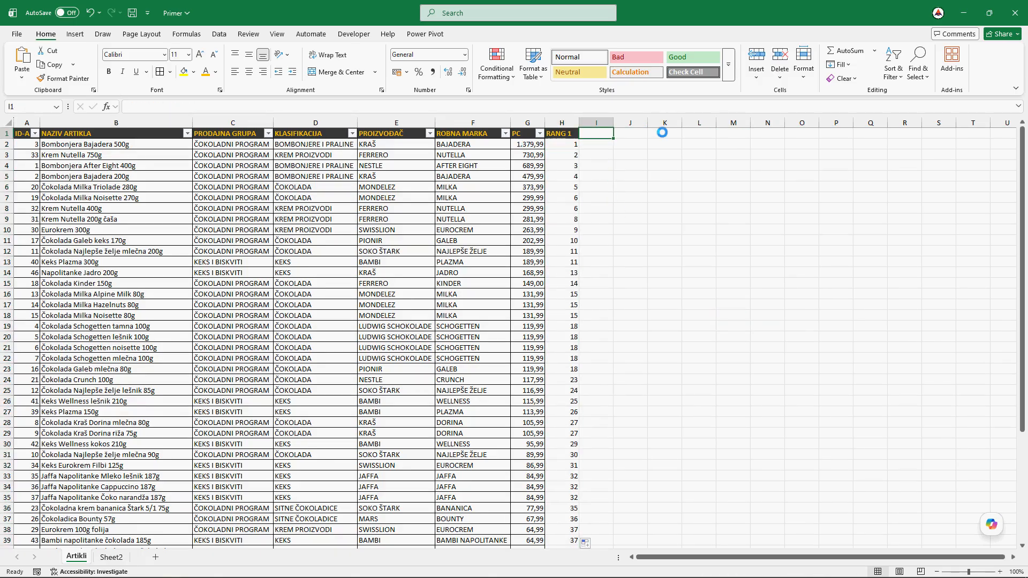
{"action": "type", "text": "RANG 2"}
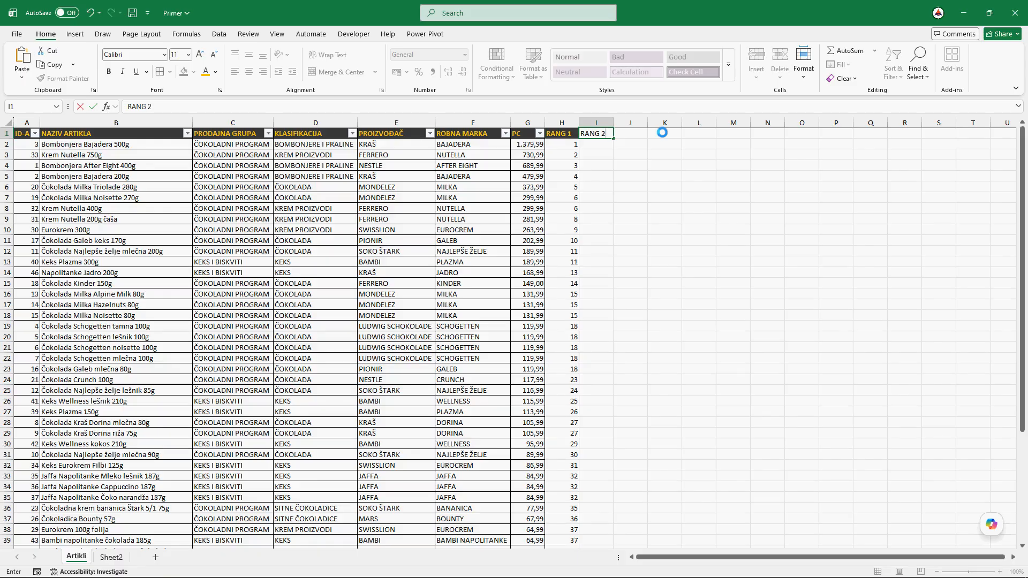
{"action": "key", "text": "Return"}
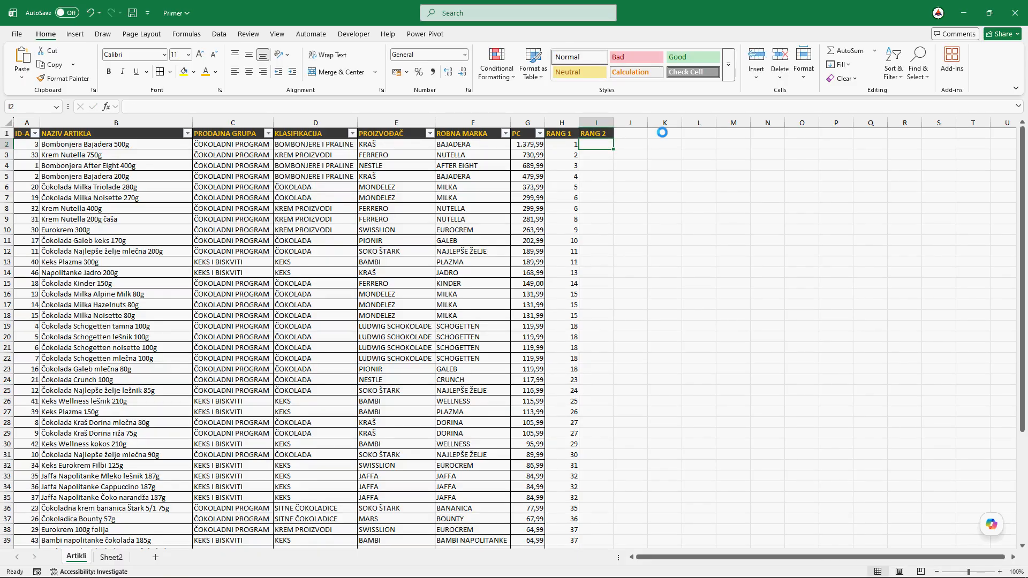
- Enter =RANK.AVG(G2;G:G) in cell I2, fill it down the RANG 2 column for all products, and reselect I2
{"action": "type", "text": "=RANK"}
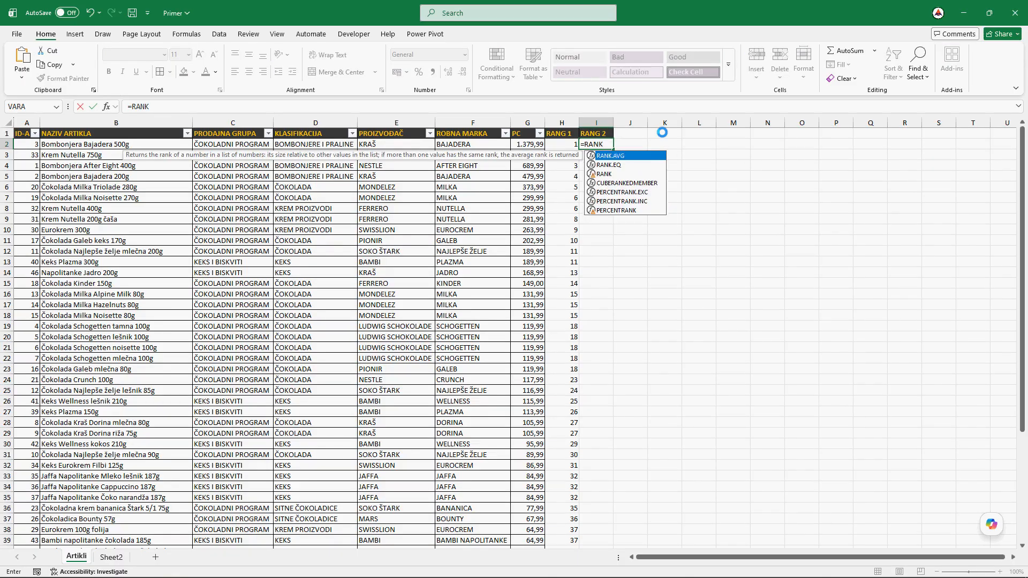
{"action": "type", "text": ".AVG("}
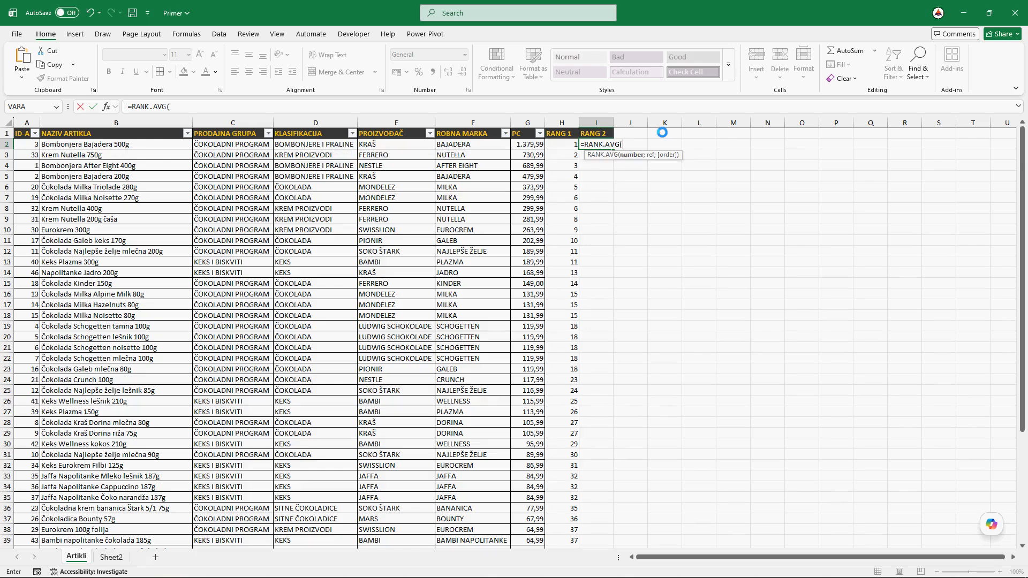
{"action": "left_click", "coordinate": [522, 143]}
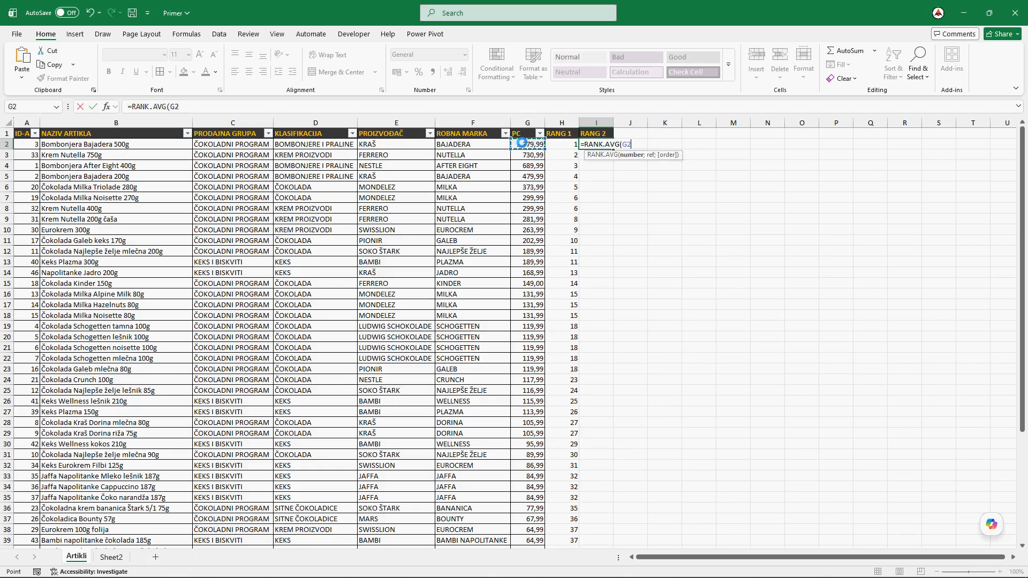
{"action": "type", "text": ";G:G)"}
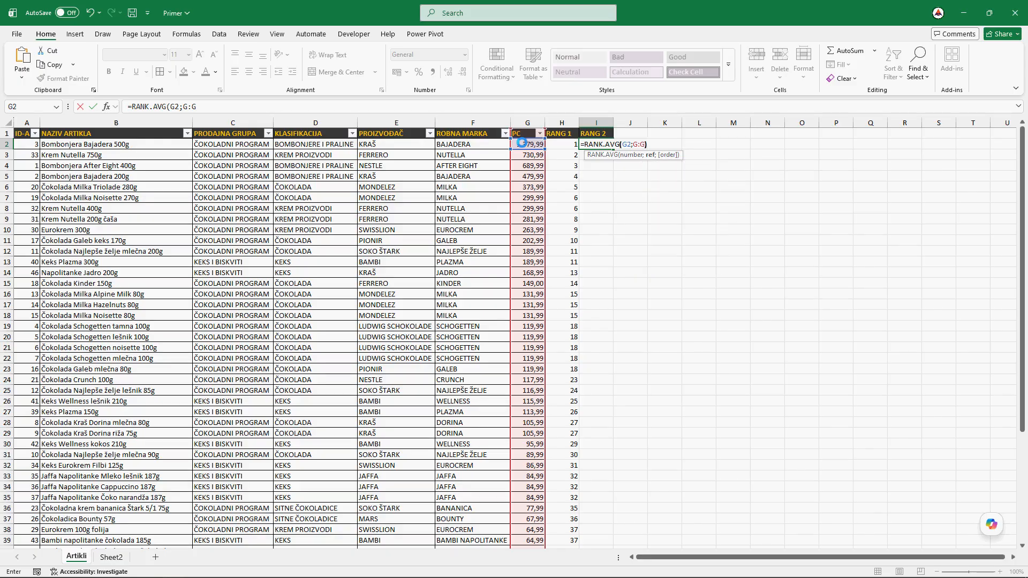
{"action": "key", "text": "Return"}
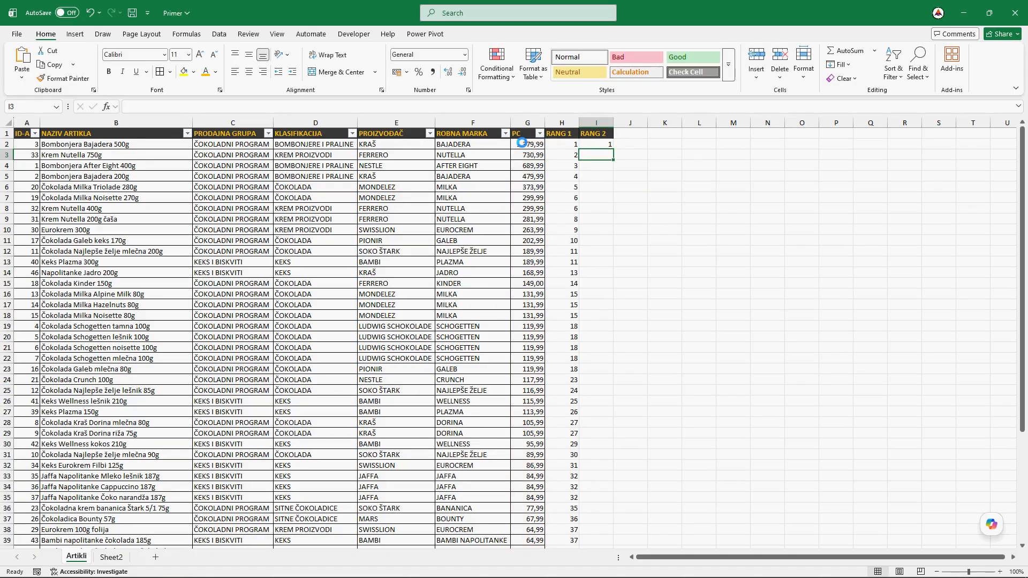
{"action": "left_click", "coordinate": [593, 143]}
{"action": "double_click", "coordinate": [614, 149]}
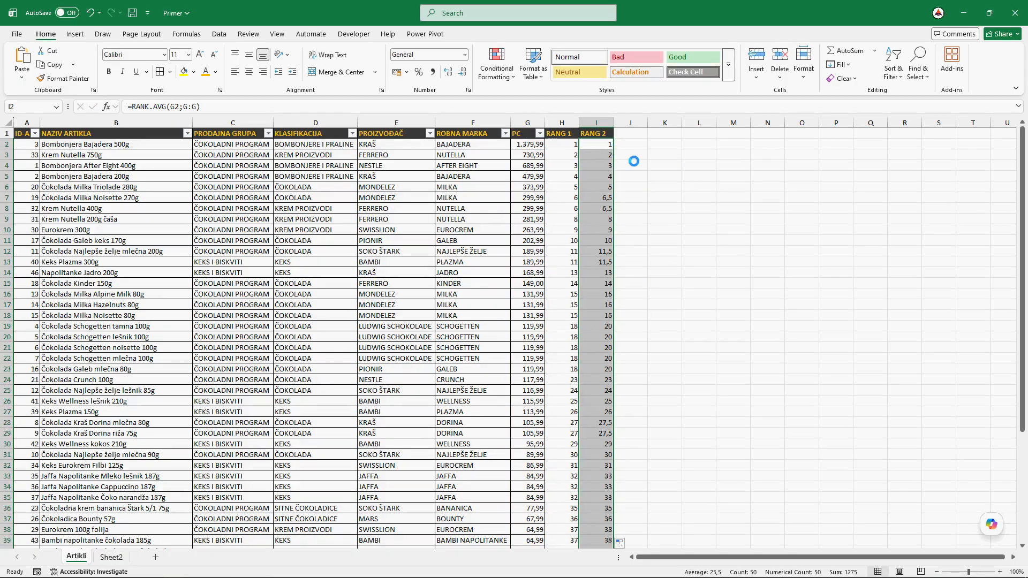
{"action": "left_click", "coordinate": [675, 207]}
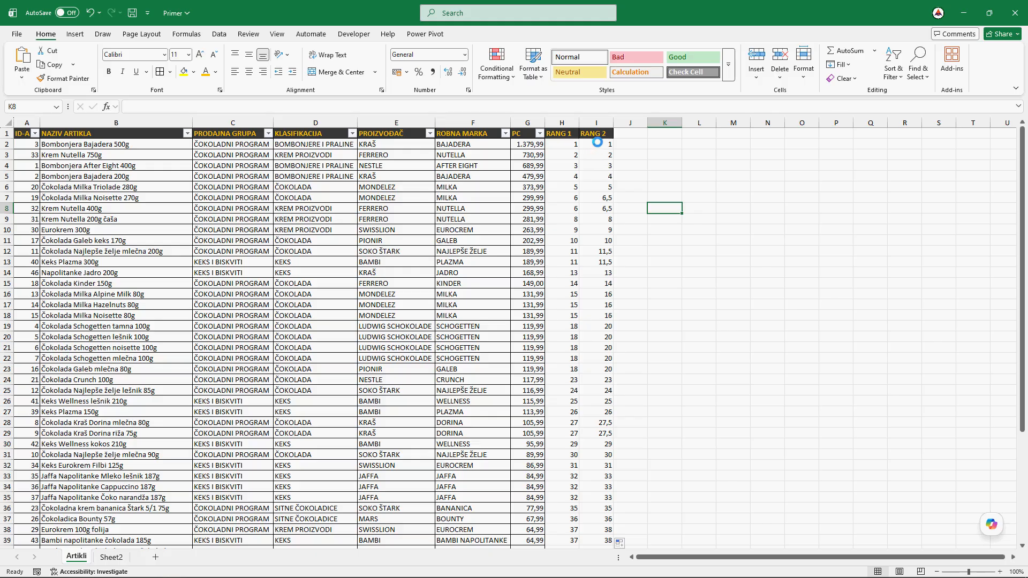
{"action": "left_click", "coordinate": [598, 143]}
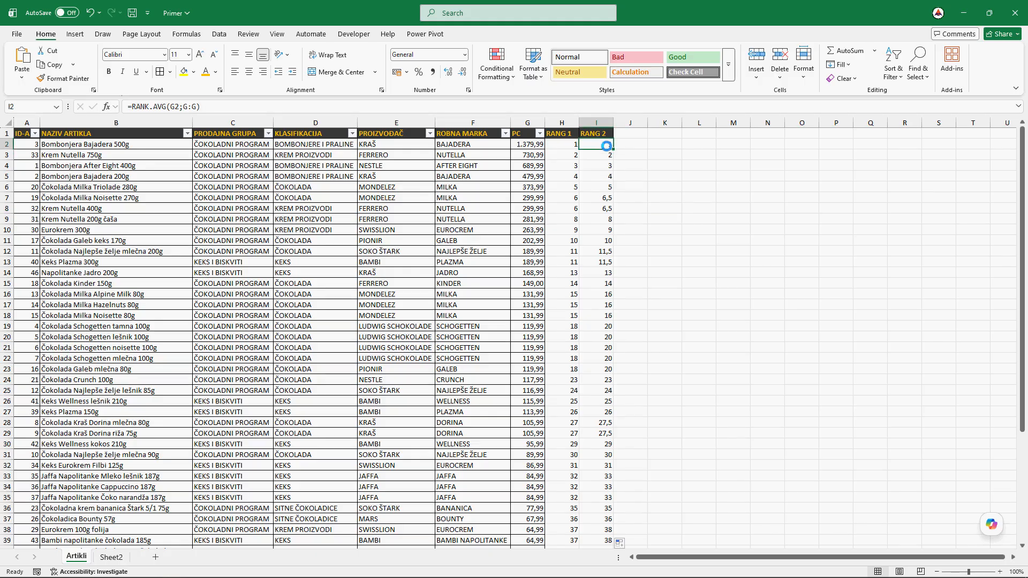